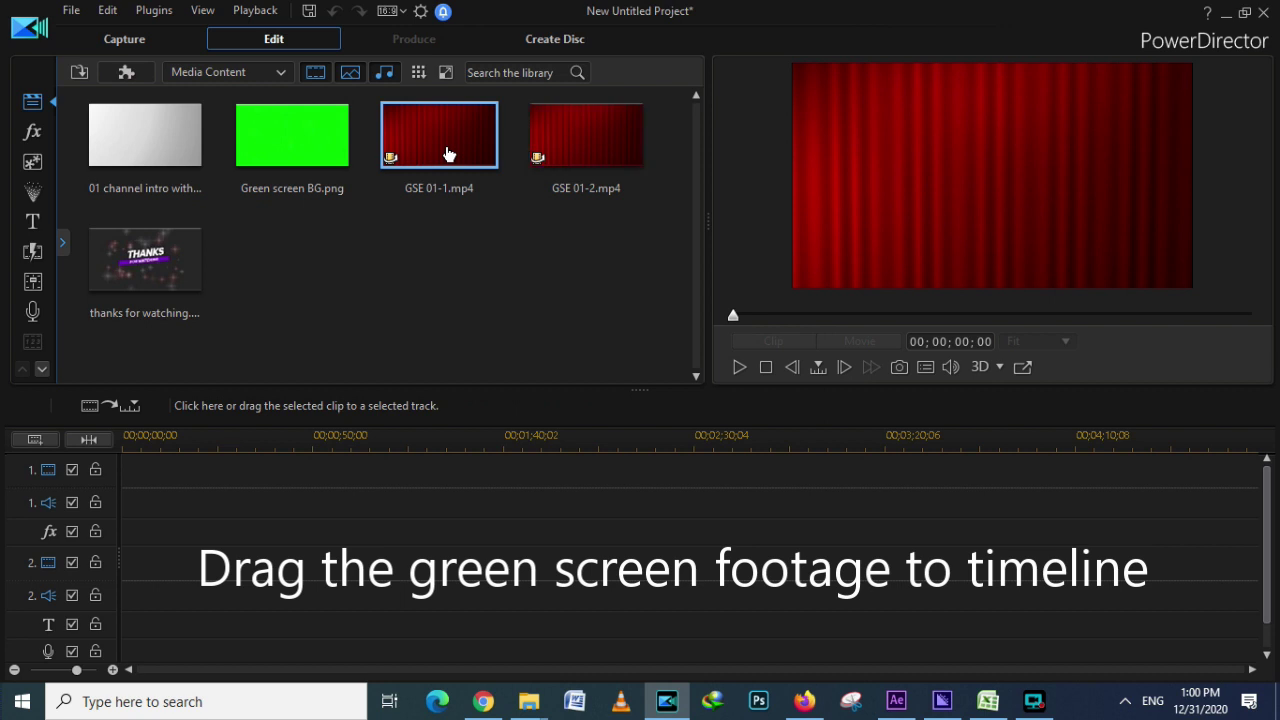
- Preview GSE 01-1.mp4, and place GSE 01-2.mp4 at the start of video track 2
left_click(739, 368)
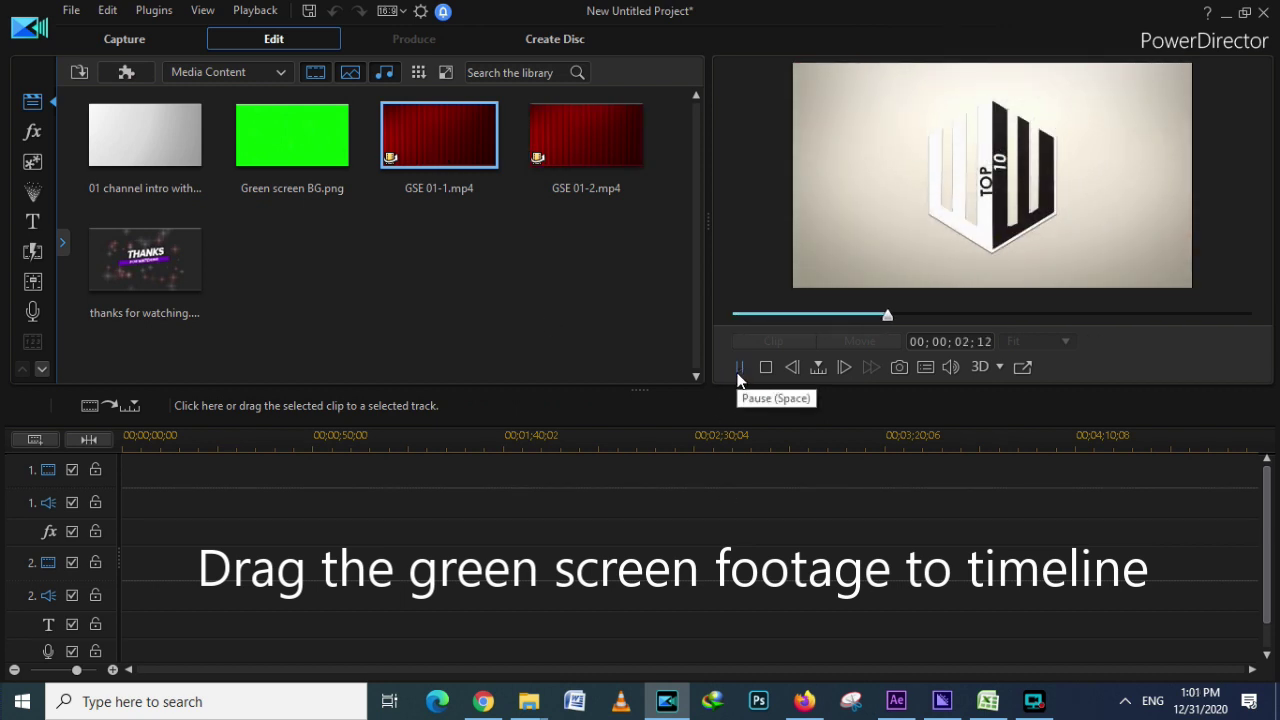
left_click(739, 368)
left_click_drag(580, 141, 116, 471)
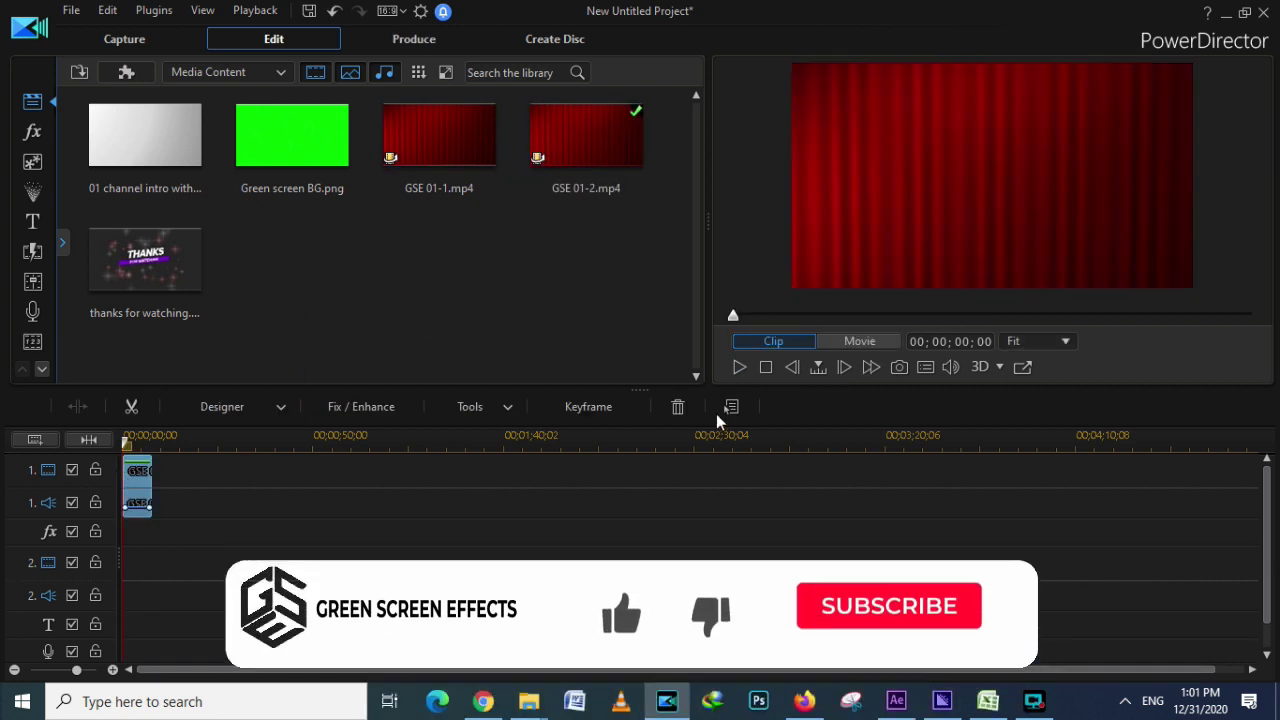
left_click(739, 367)
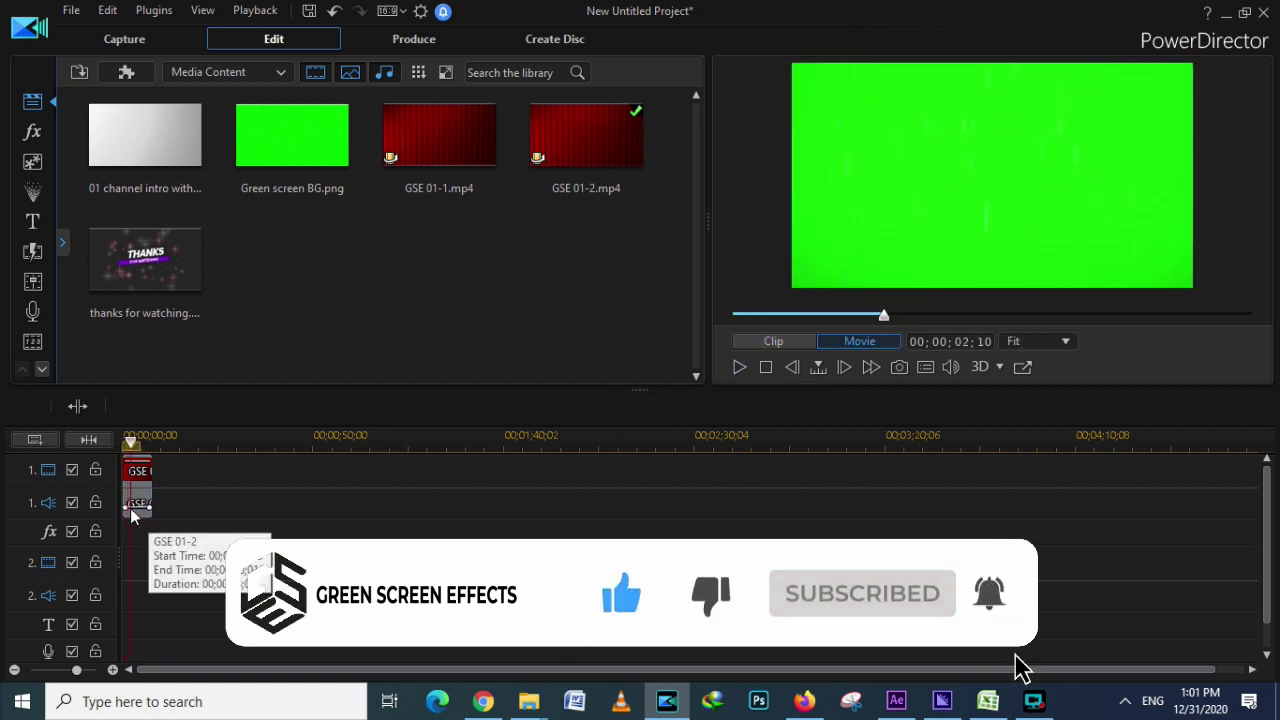
left_click_drag(137, 488, 147, 572)
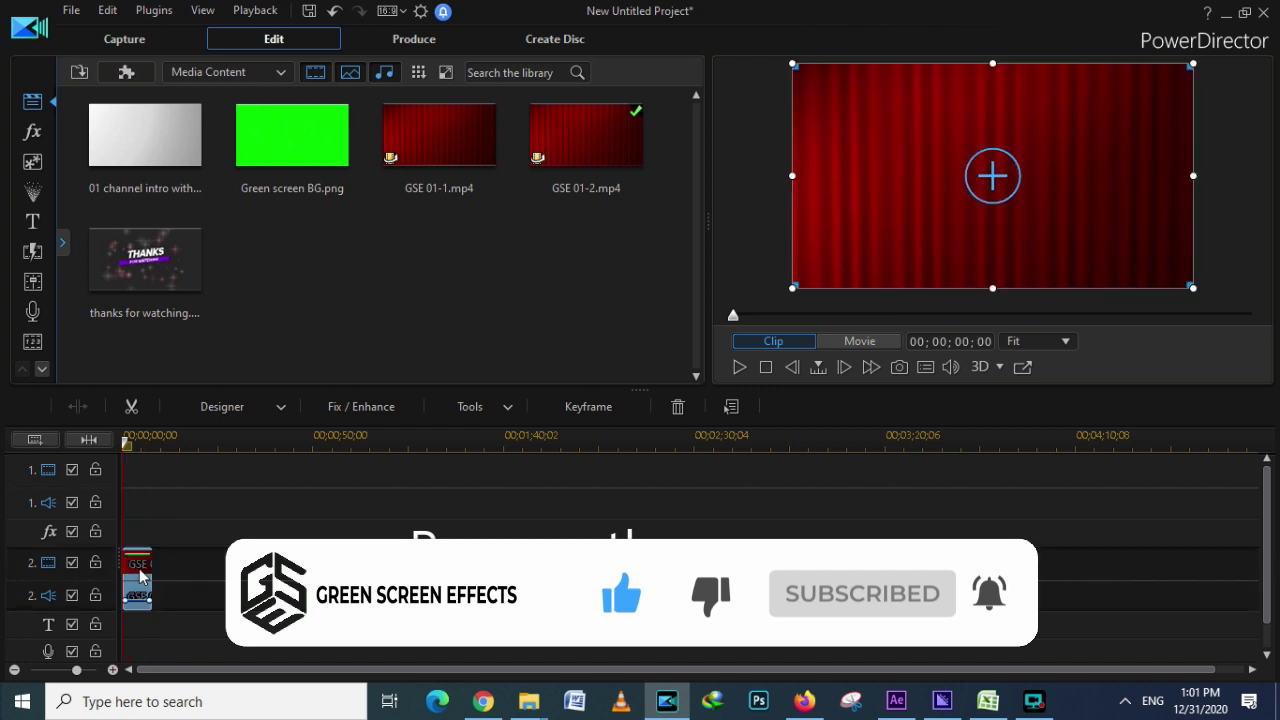
- Key out the green in the GSE 01-2 clip using Chroma Key with color range 25 and denoise 48, and play the result
double_click(140, 577)
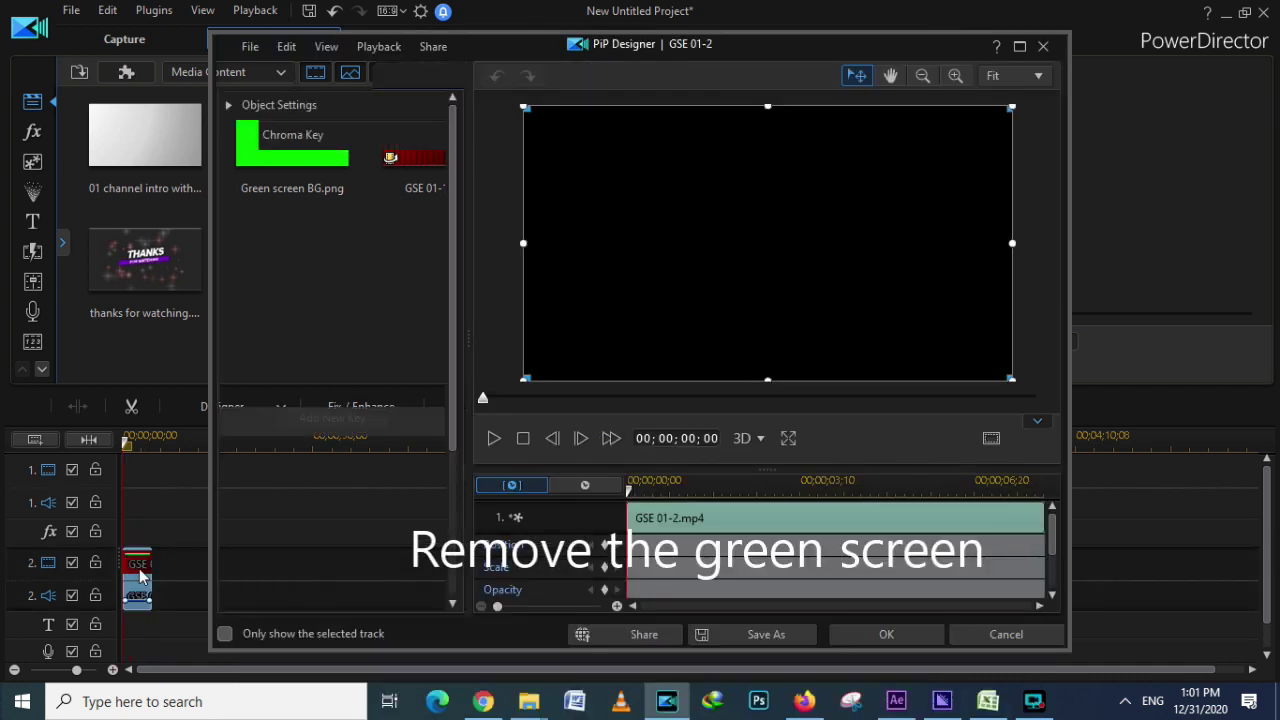
left_click(249, 139)
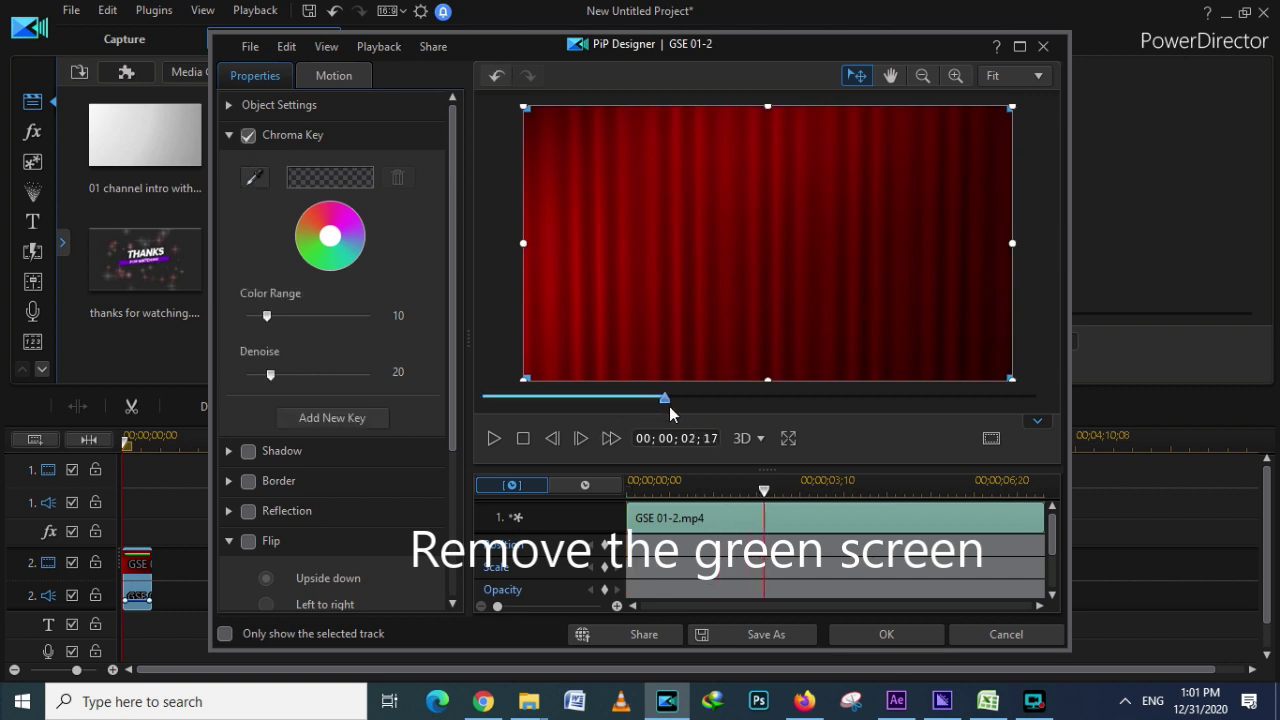
left_click_drag(670, 413, 686, 408)
left_click(254, 177)
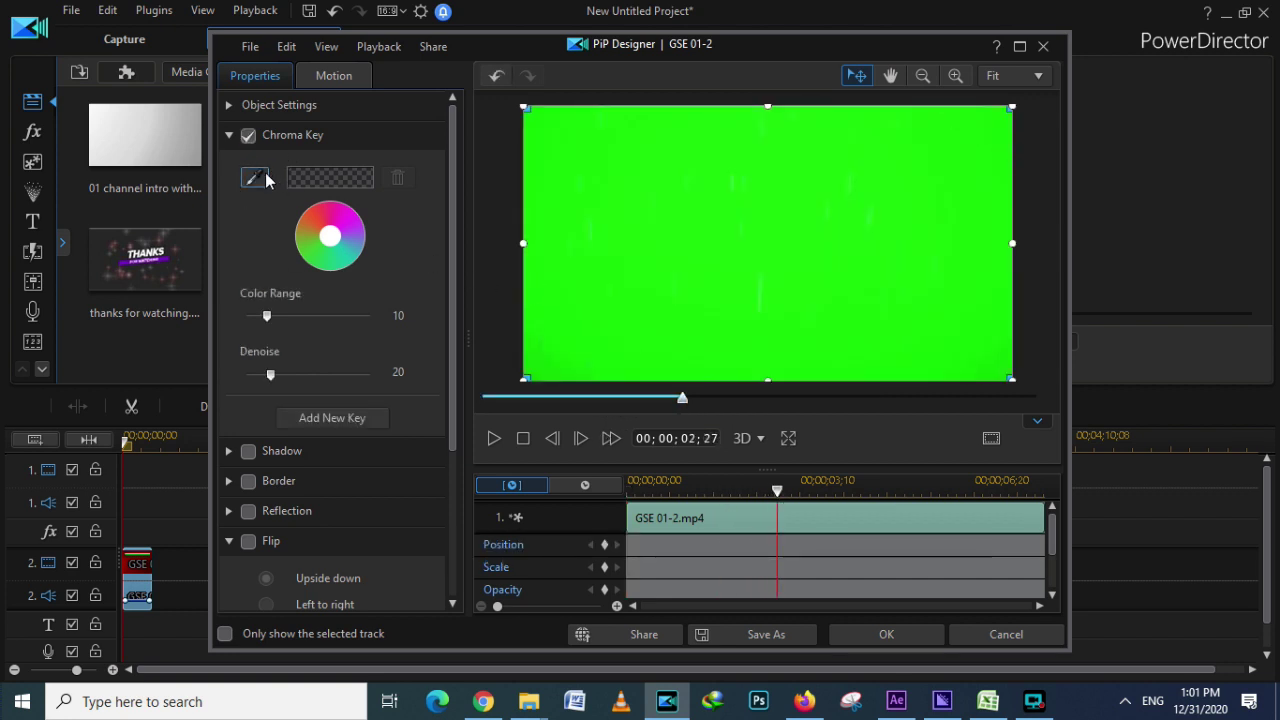
left_click(619, 270)
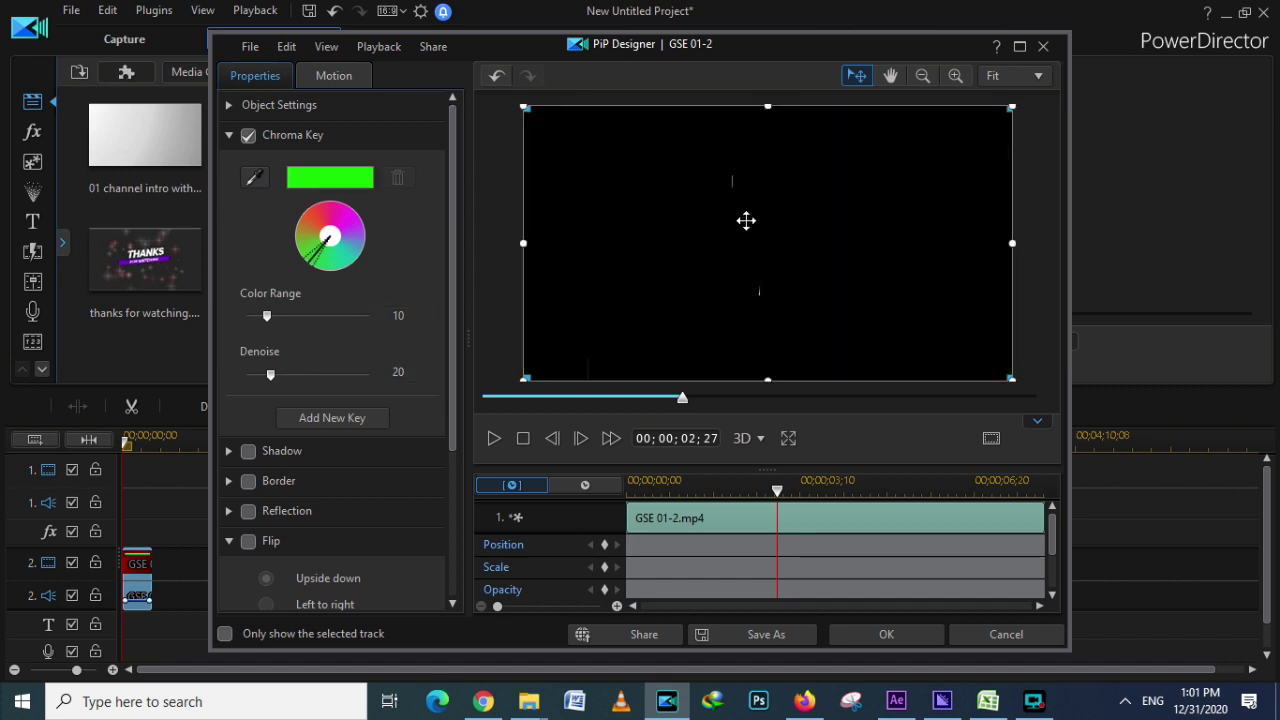
left_click_drag(267, 317, 297, 316)
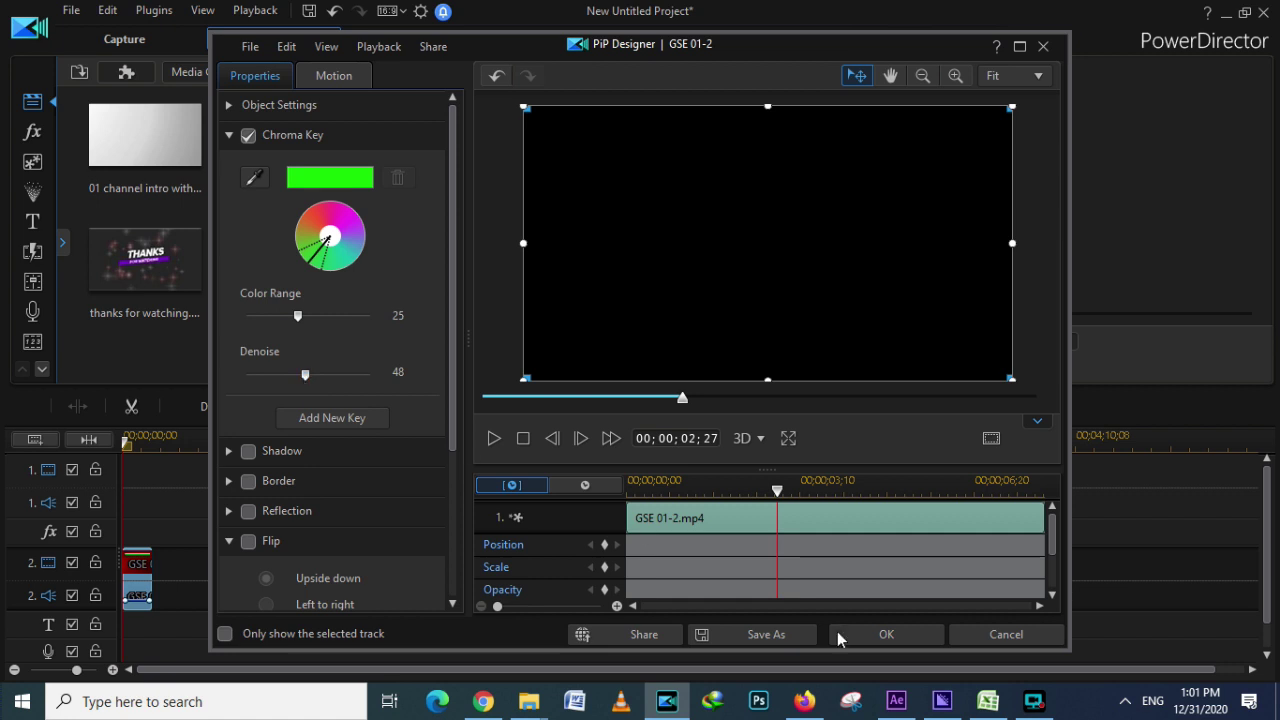
left_click(888, 634)
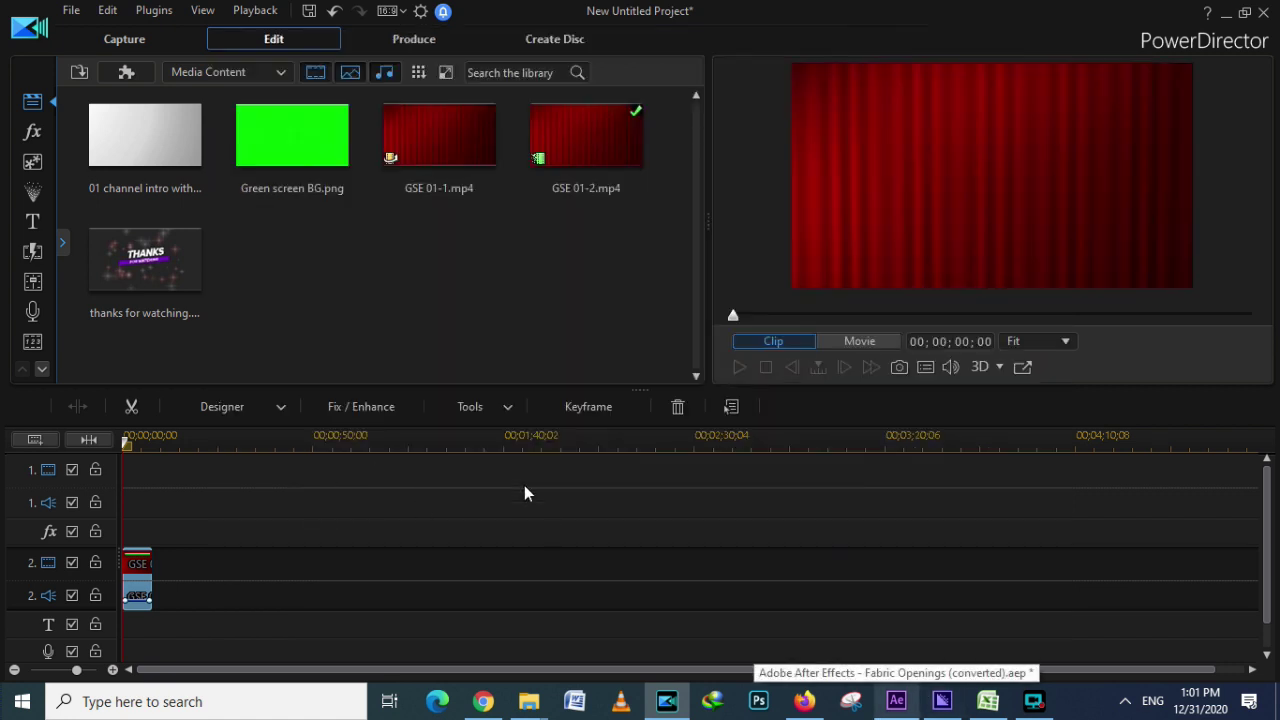
left_click(737, 368)
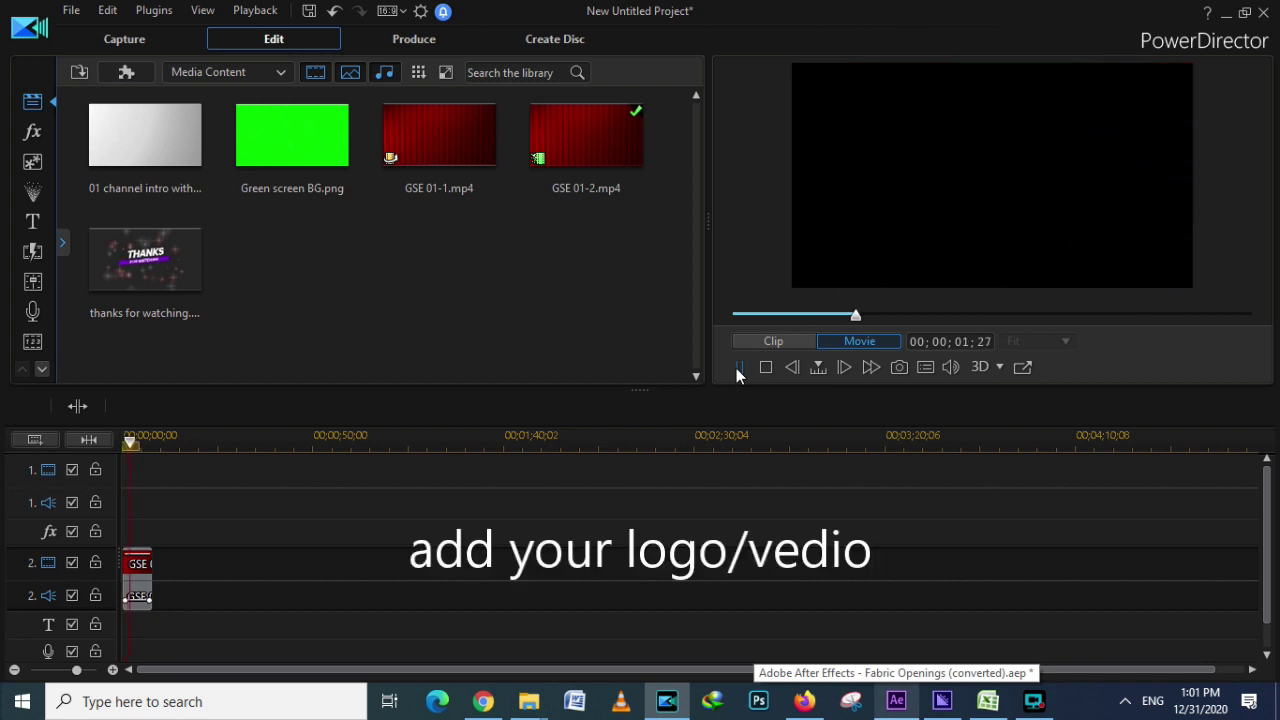
left_click(738, 367)
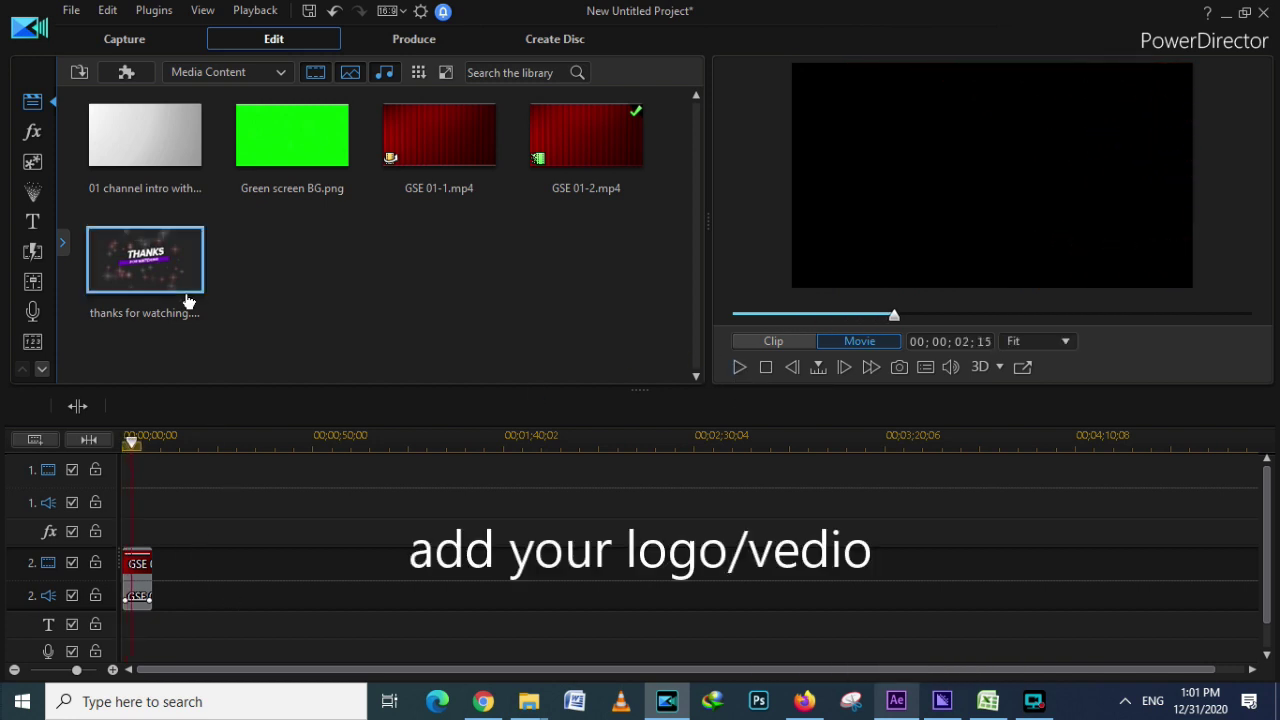
- Import the PNG file Gressn screen effects Logo, place it at the start of video track 1 beneath the curtain effect, and play it
left_click(80, 83)
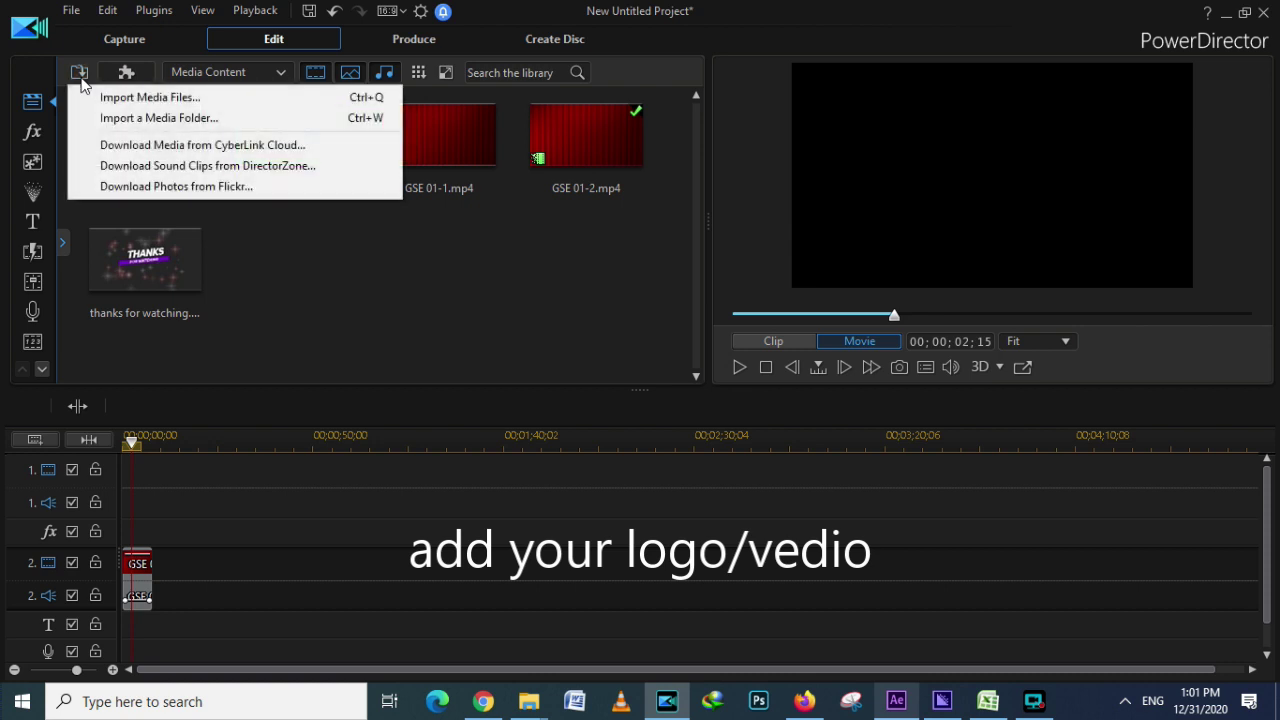
left_click(92, 94)
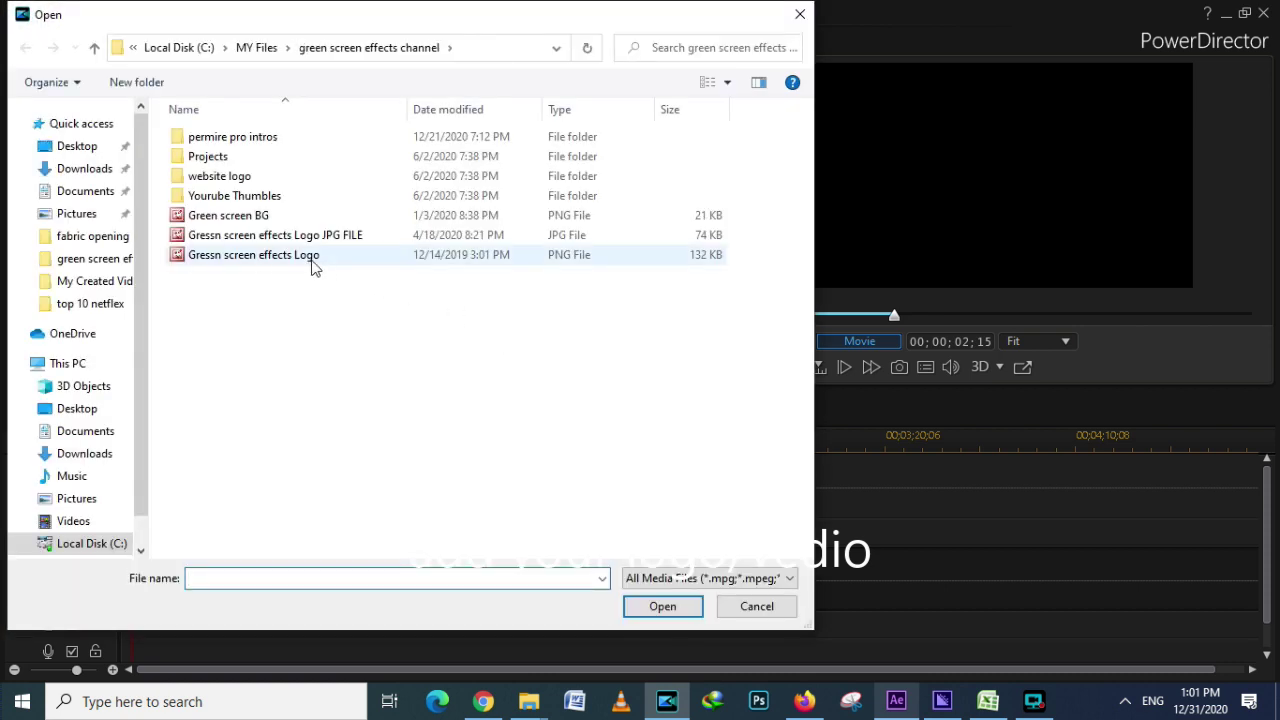
double_click(311, 257)
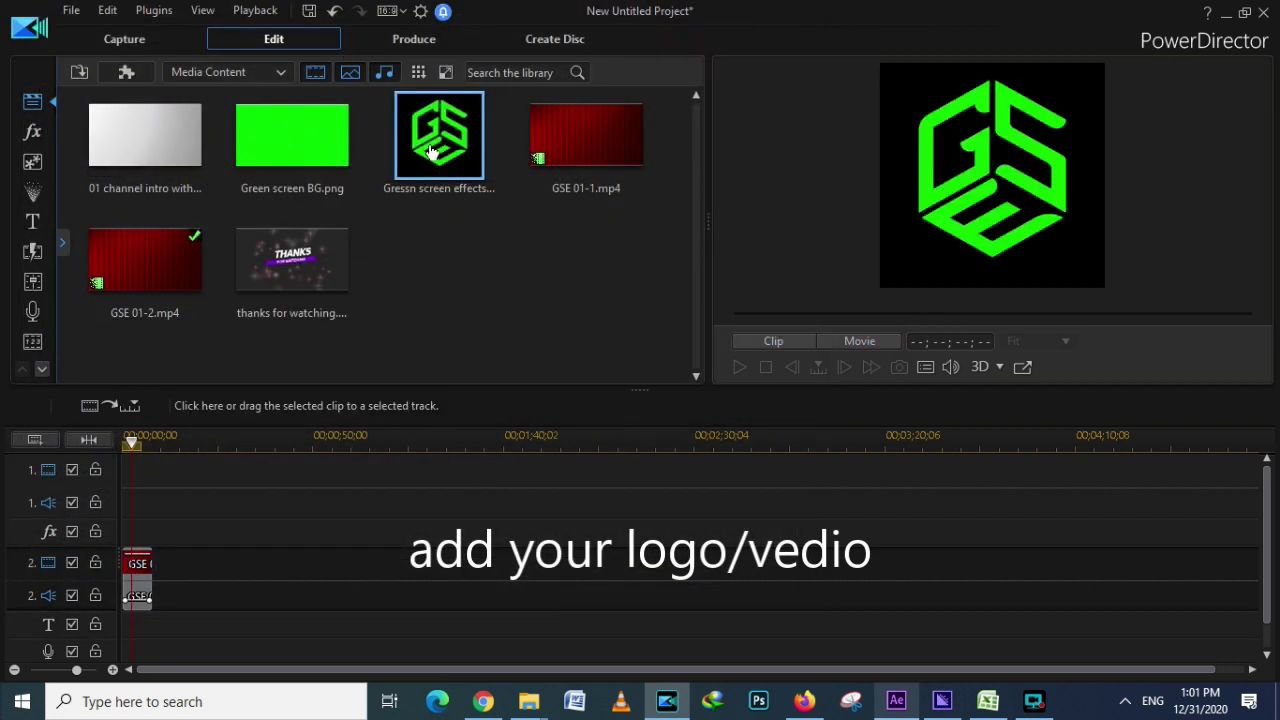
left_click_drag(116, 490, 125, 440)
left_click(738, 367)
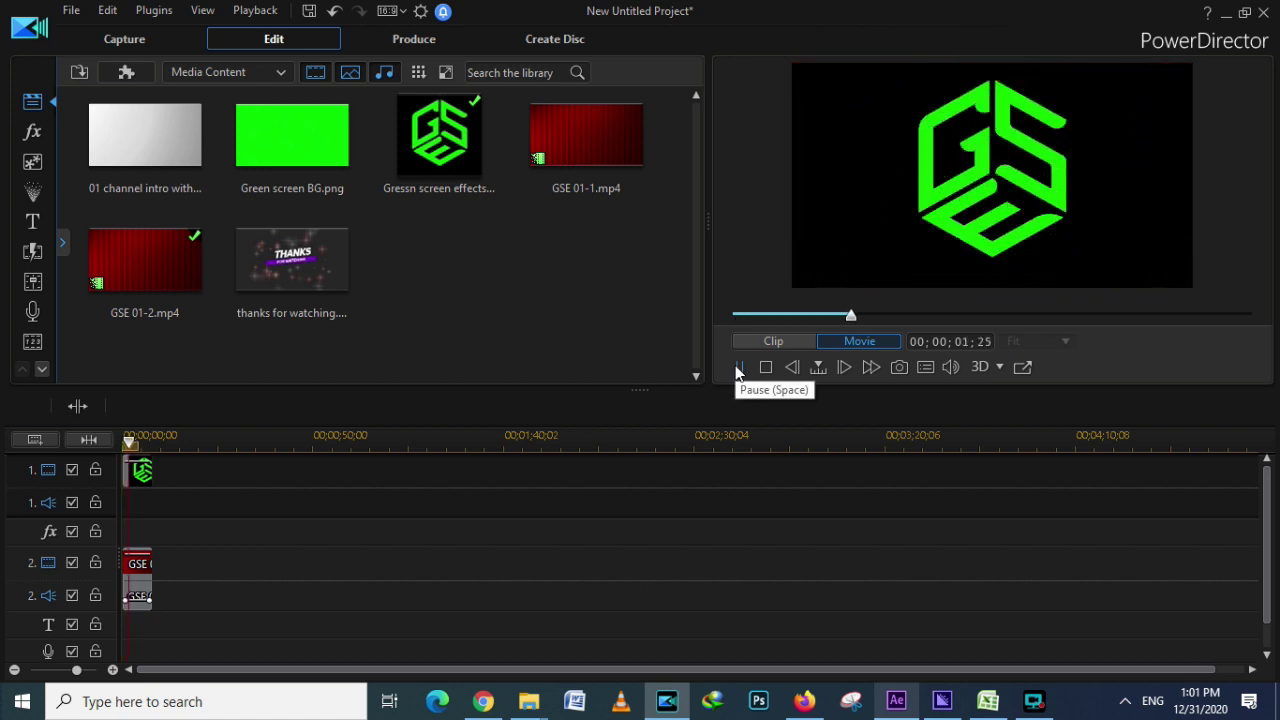
- Duplicate the keyed GSE 01-2 clip on track 2 directly after the original, at 00;00;08;01
left_click(145, 590)
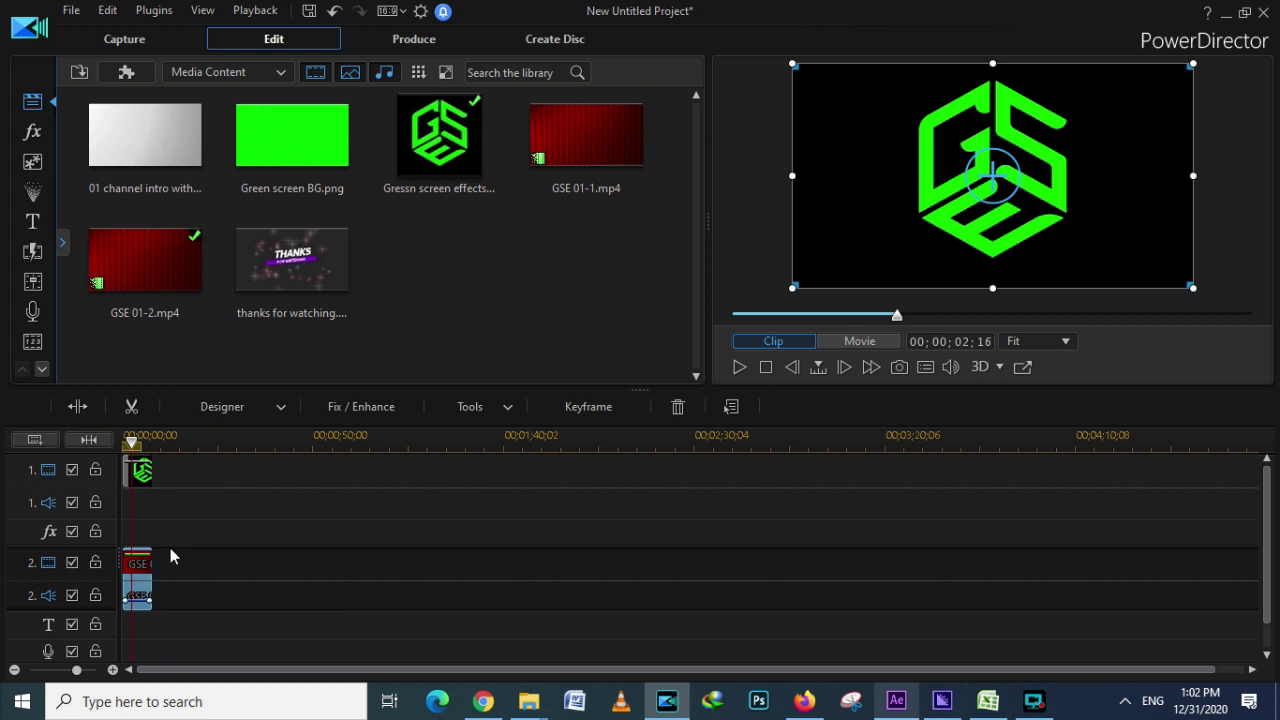
left_click(168, 444)
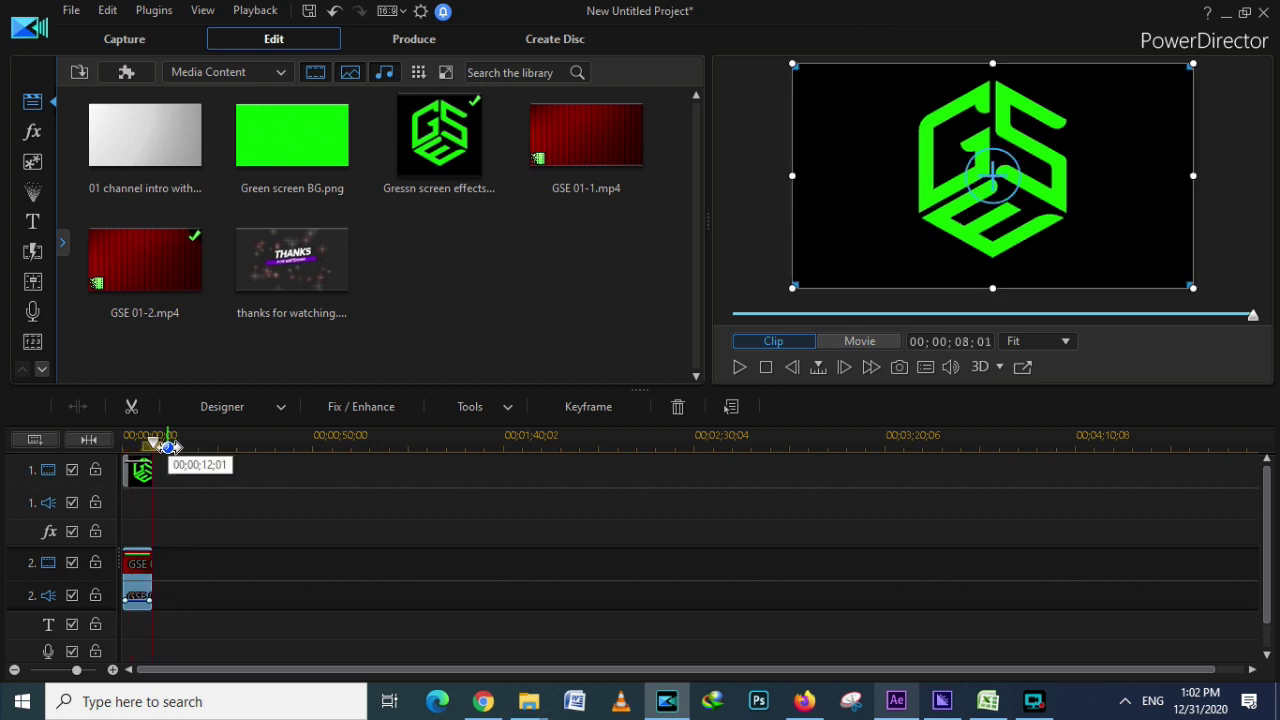
key("ctrl+v")
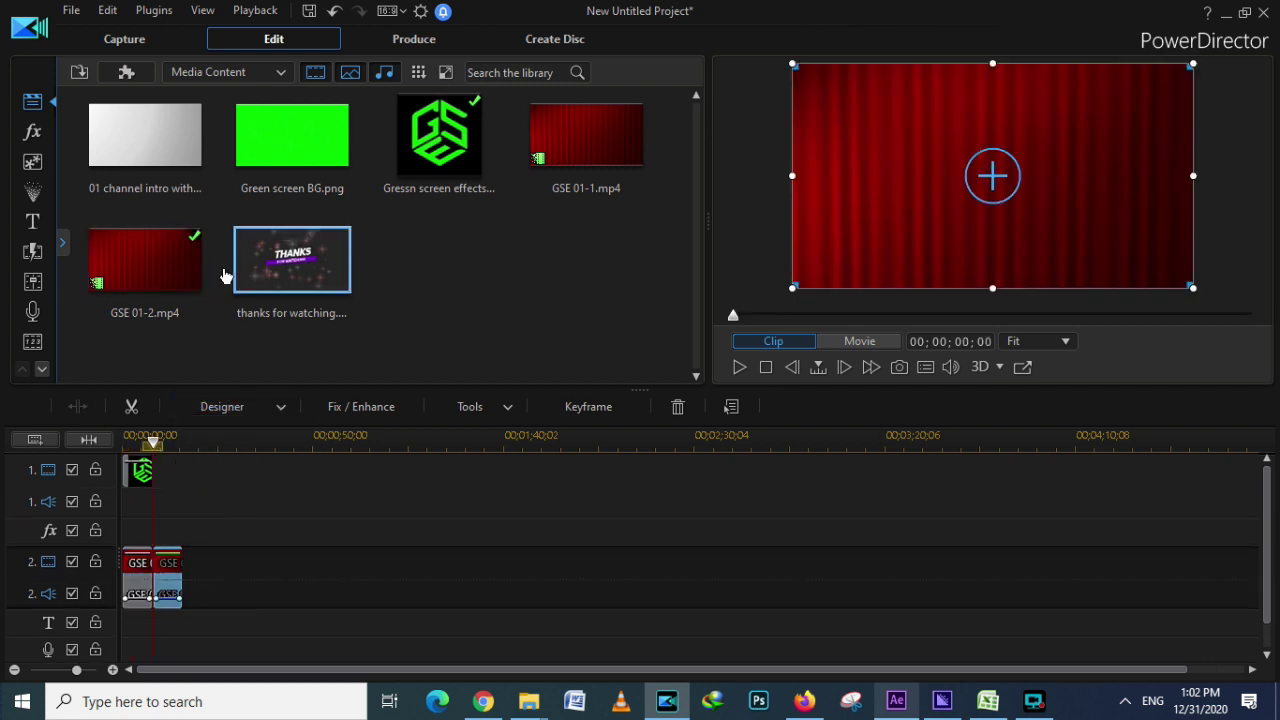
left_click(79, 72)
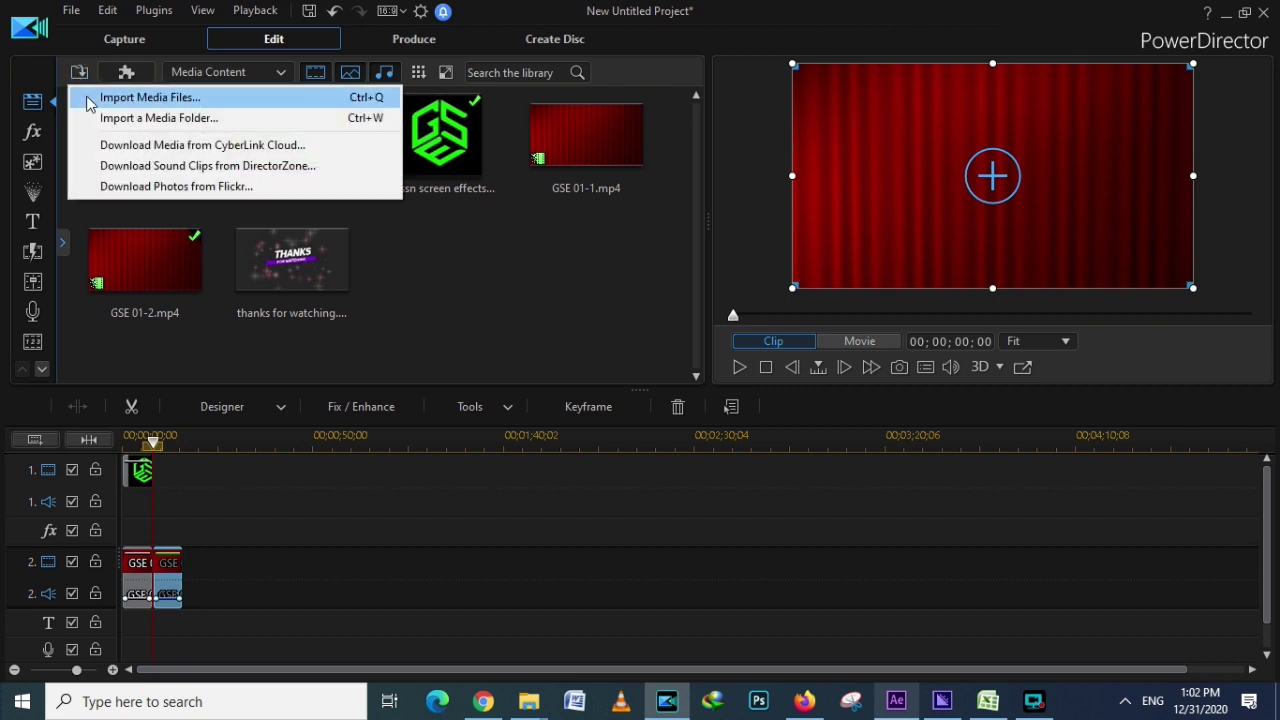
left_click(88, 99)
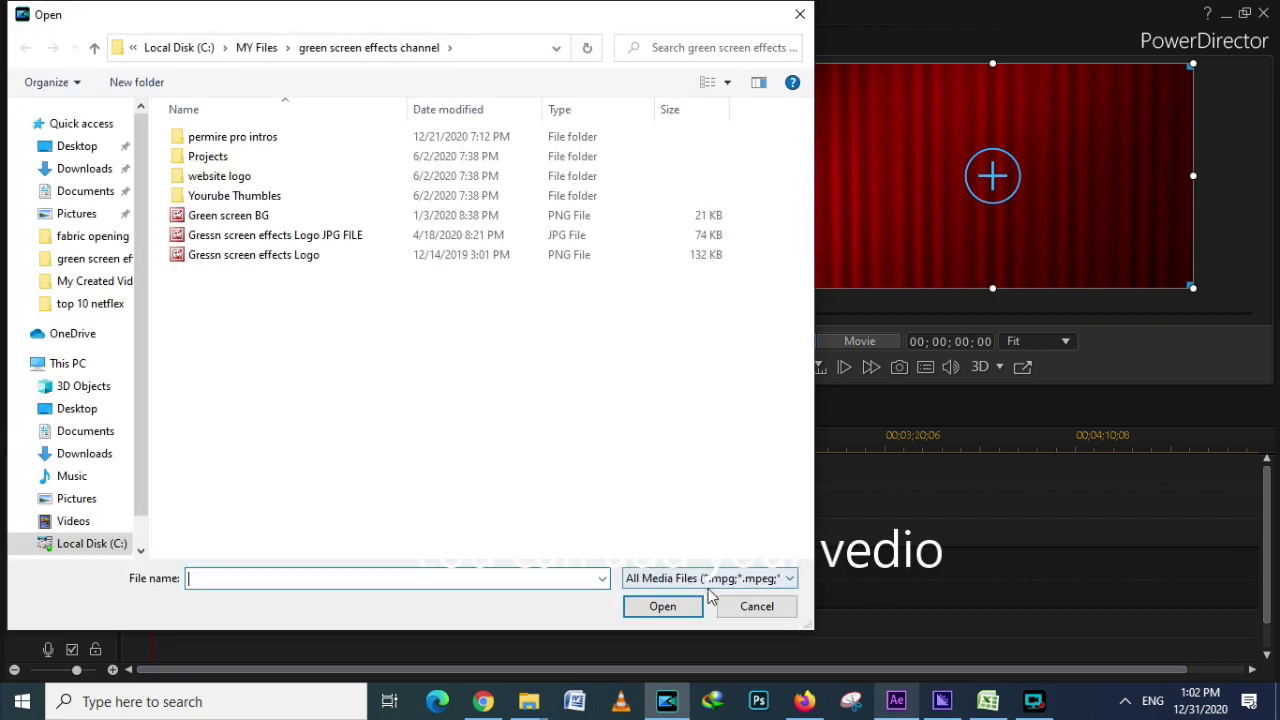
left_click(756, 606)
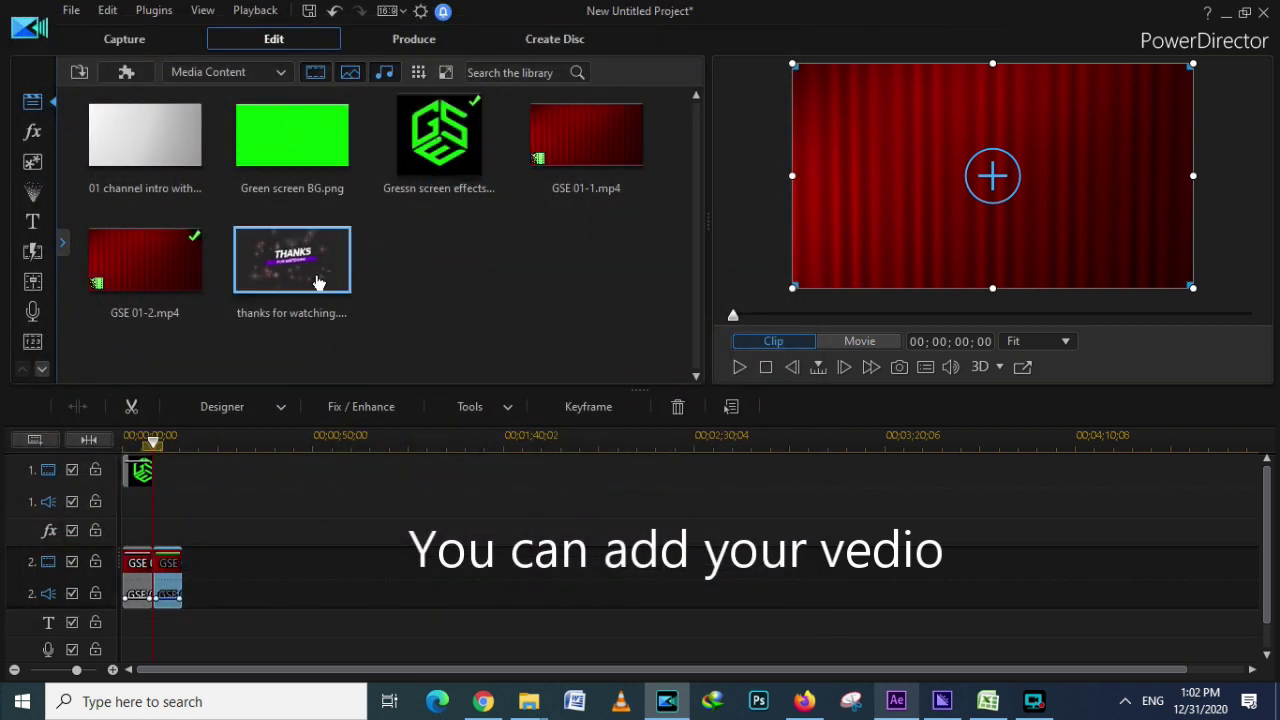
- Add the thanks for watching video after the logo on video track 1, ending with the second curtain clip, and play the result
left_click_drag(147, 485, 185, 488)
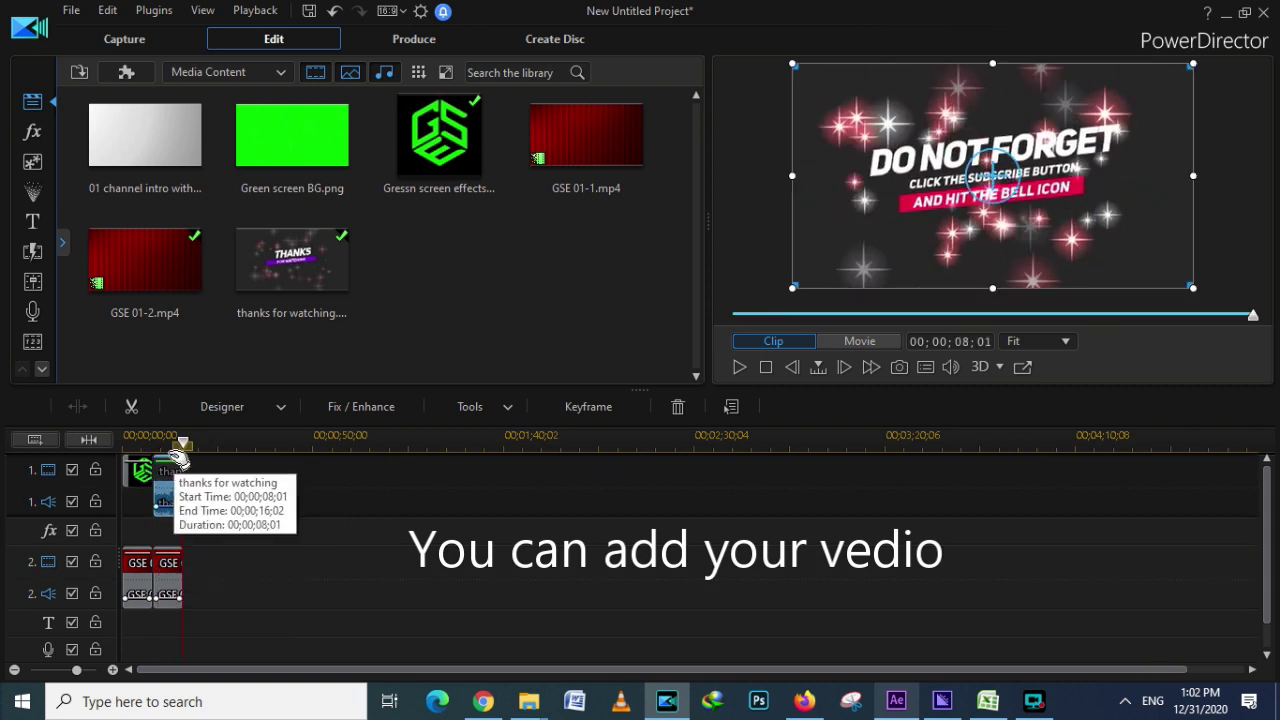
left_click(158, 443)
left_click_drag(157, 443, 153, 443)
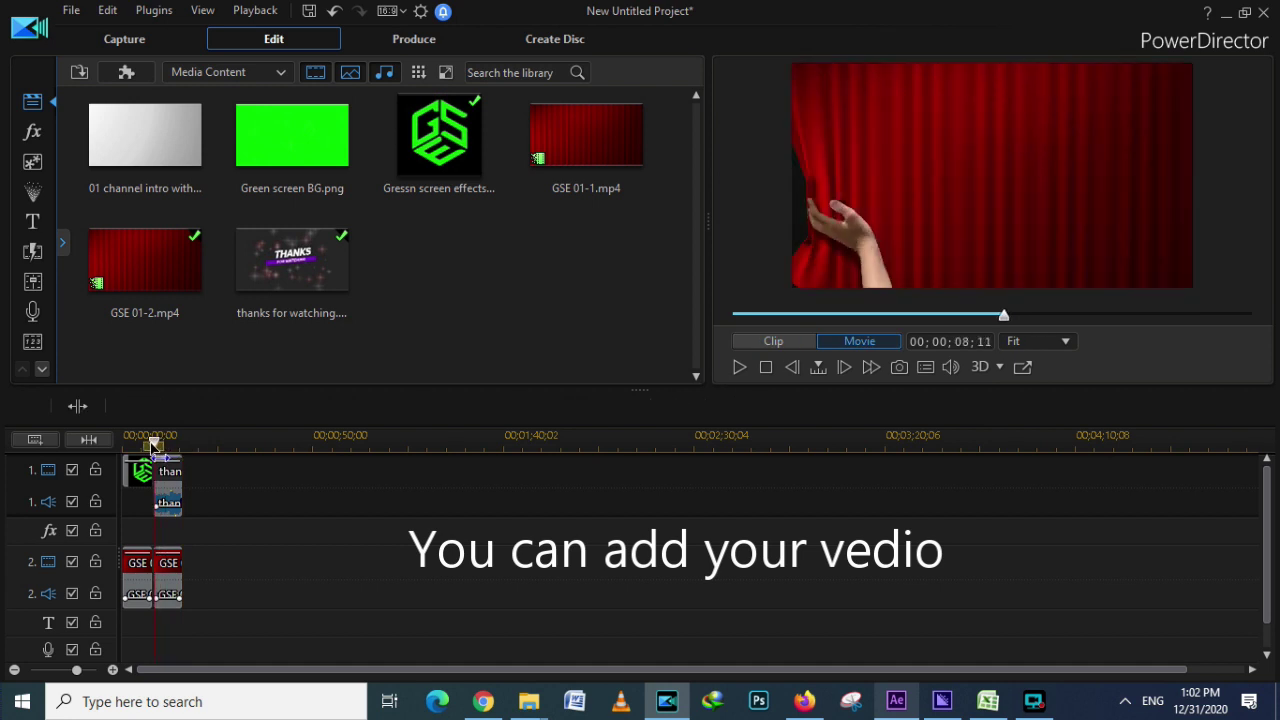
left_click(738, 367)
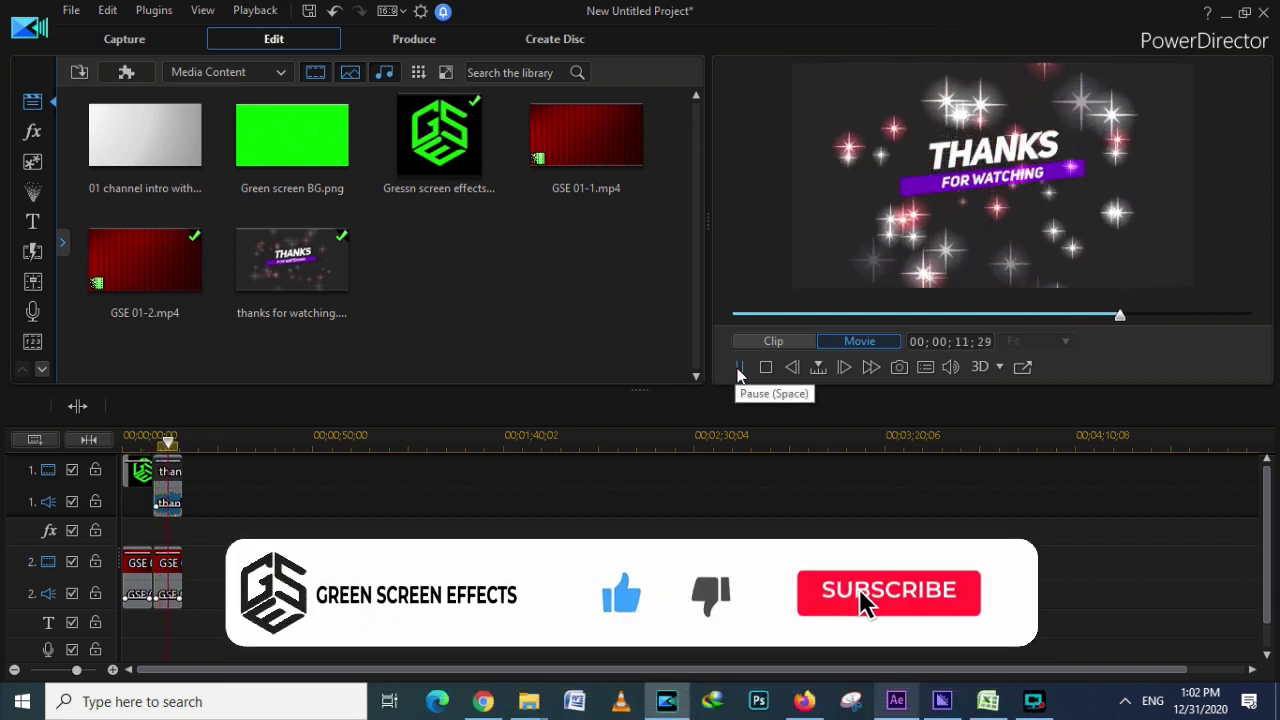
left_click(738, 368)
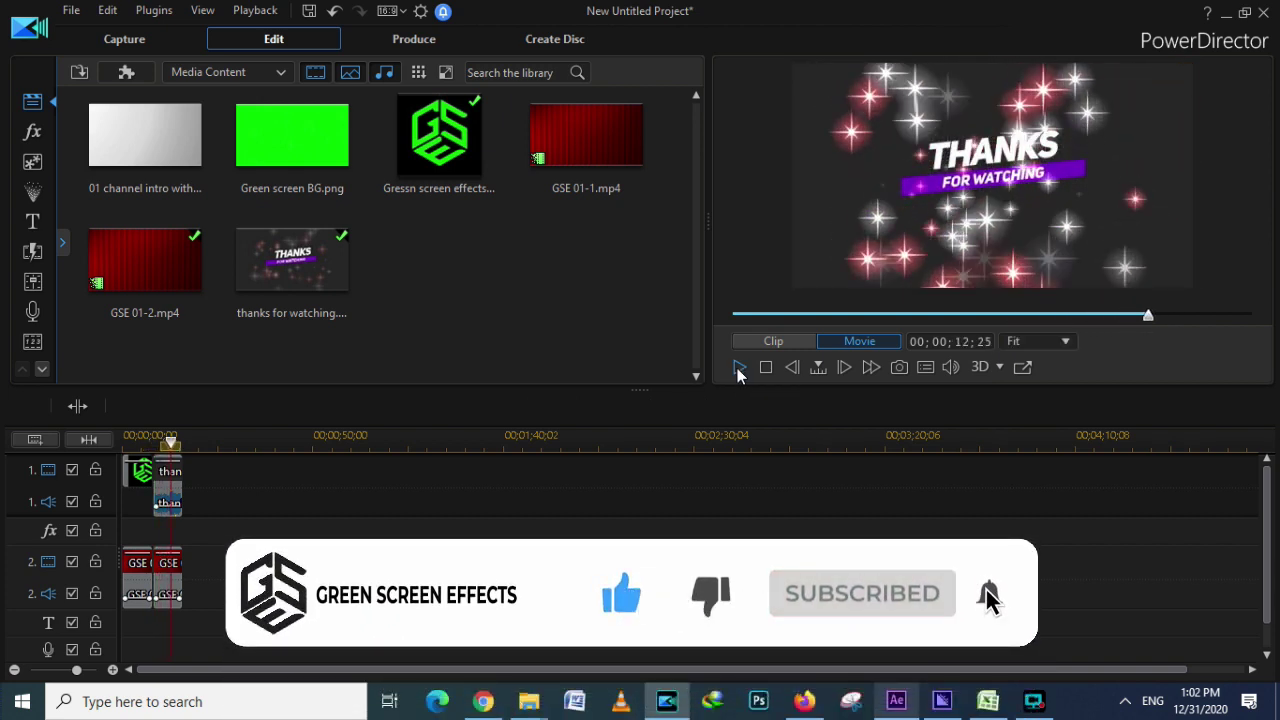
- Replace the thanks for watching clip on track 1 with the 01 channel intro video and play the second curtain opening
left_click(177, 490)
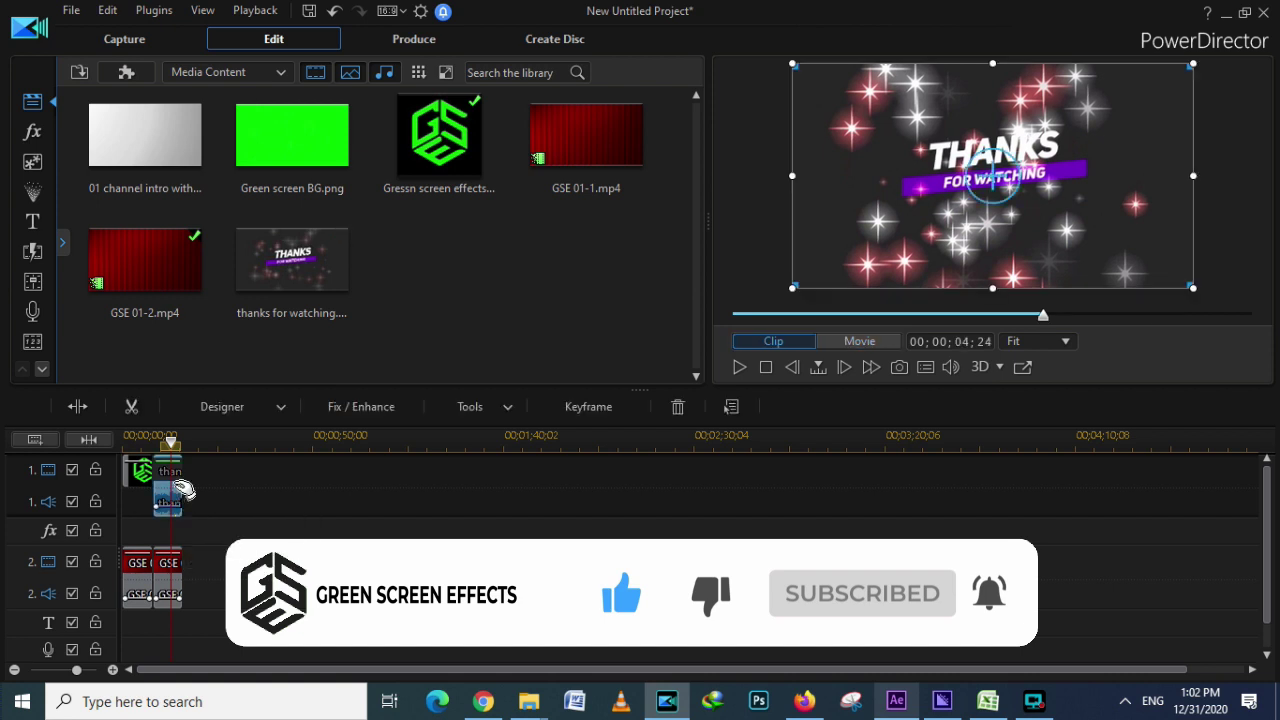
key("Delete")
left_click_drag(145, 140, 158, 488)
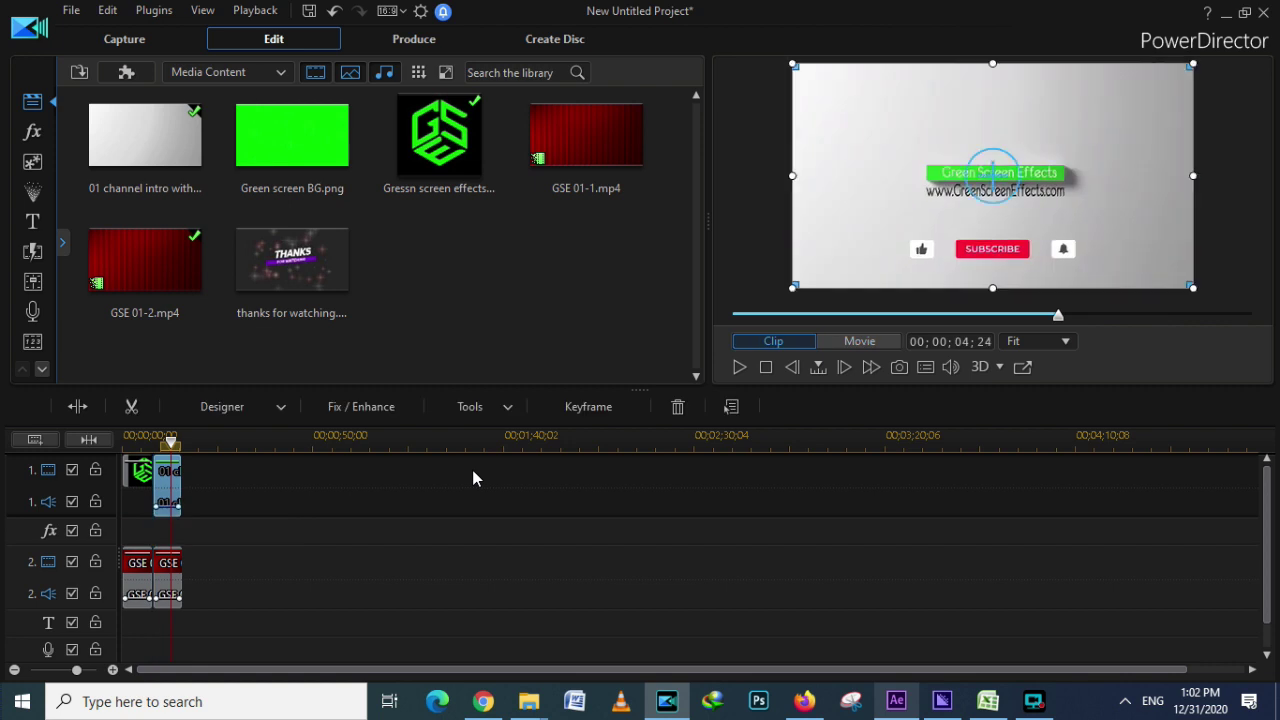
left_click(152, 442)
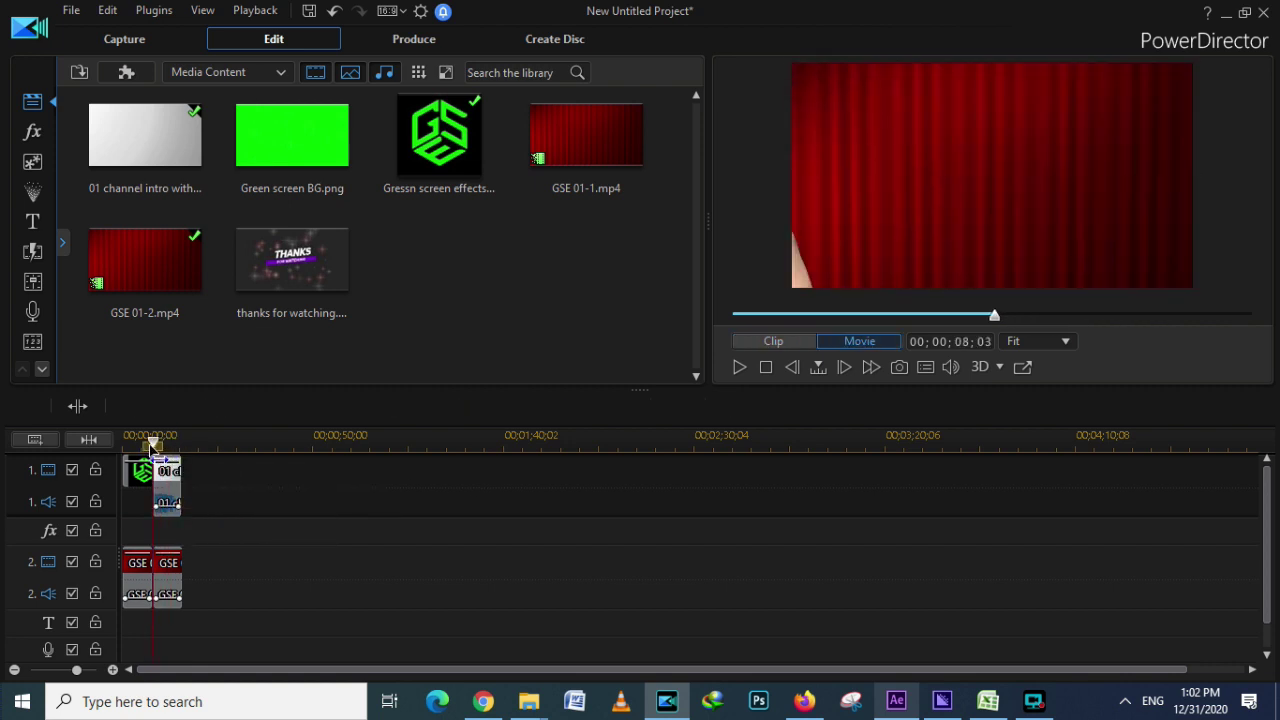
left_click(167, 563)
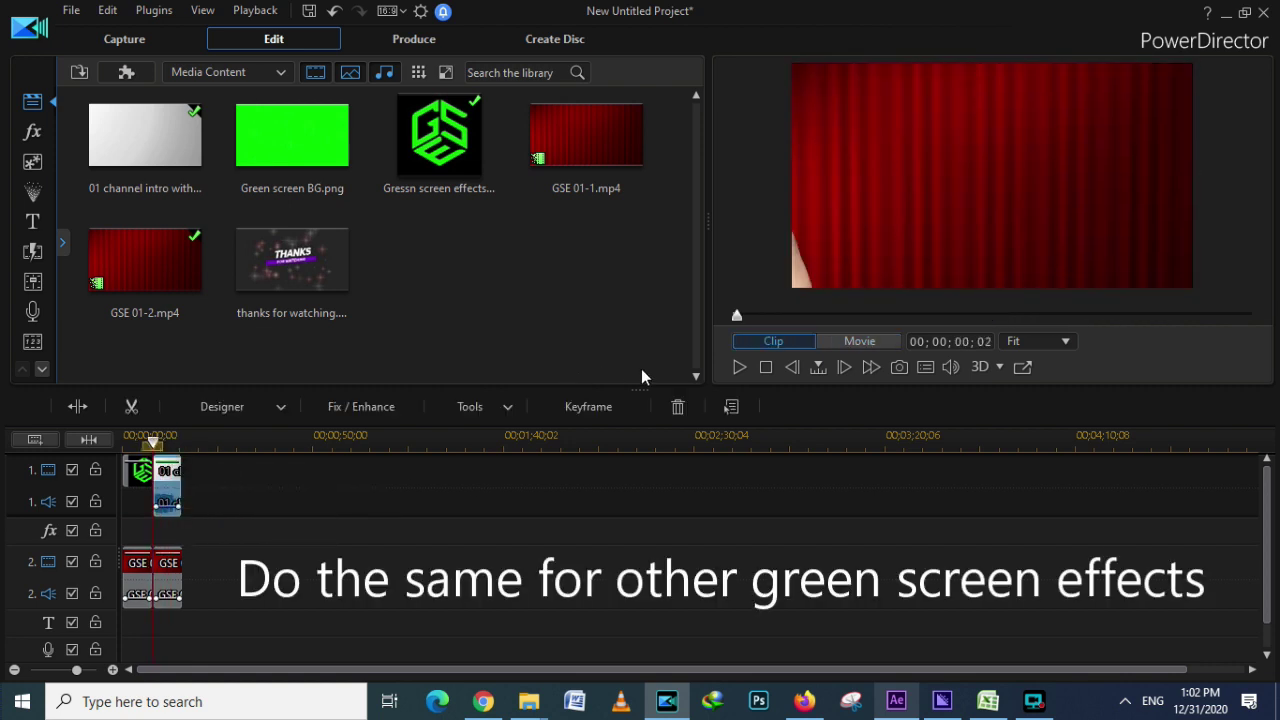
left_click(739, 369)
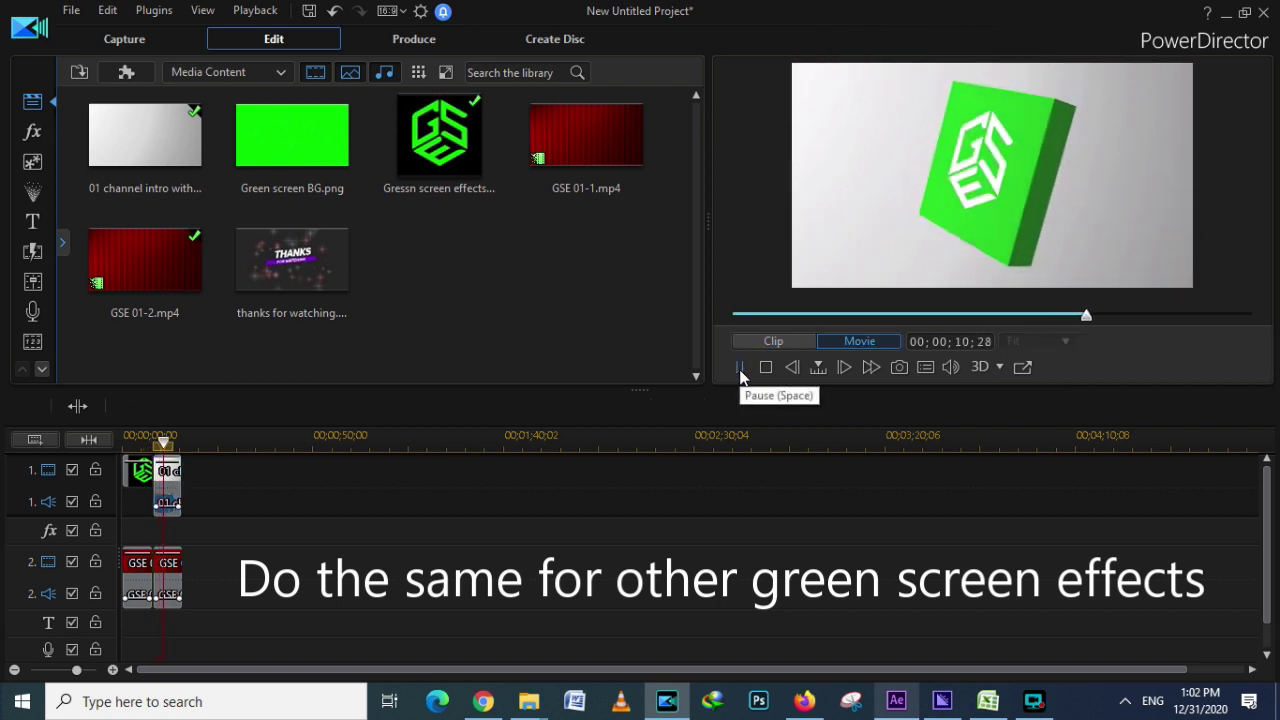
left_click(740, 369)
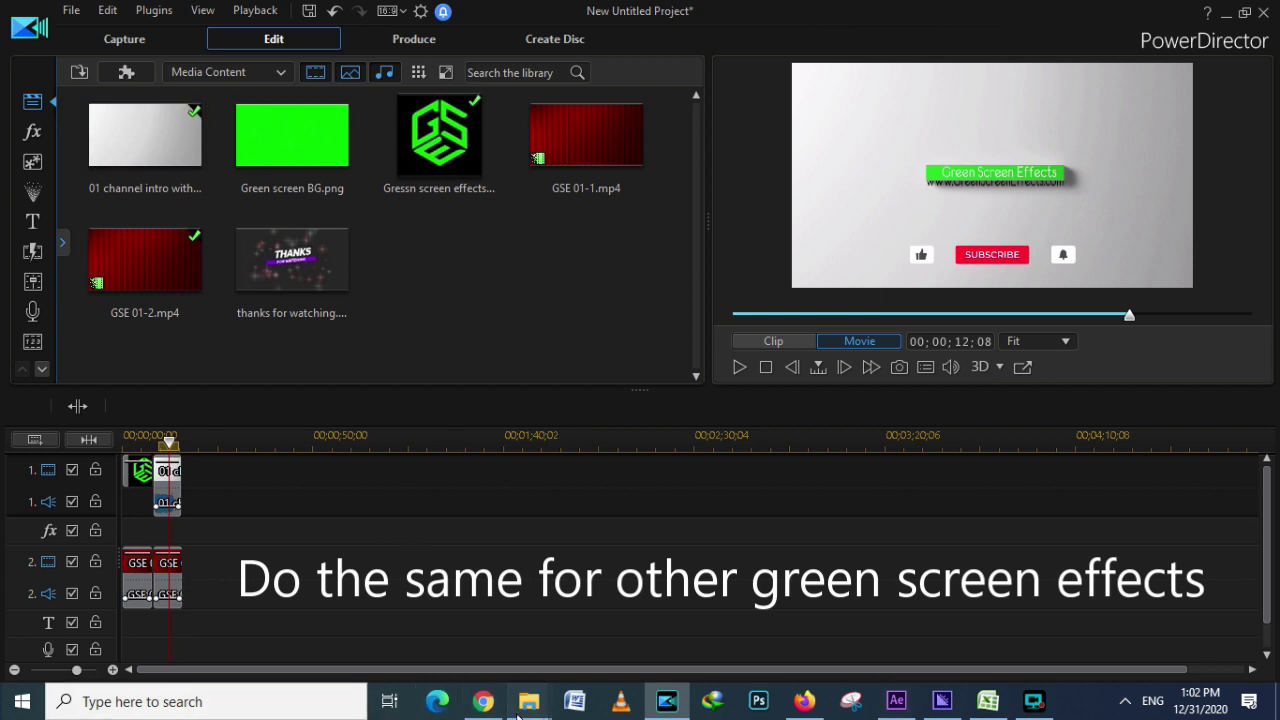
- Bring GSE 02-2.mp4 in from File Explorer, place it on track 2 directly after the second curtain clip, and select it
mouse_move(528, 701)
left_click(536, 662)
left_click(229, 343)
left_click(185, 170)
left_click_drag(185, 170, 320, 594)
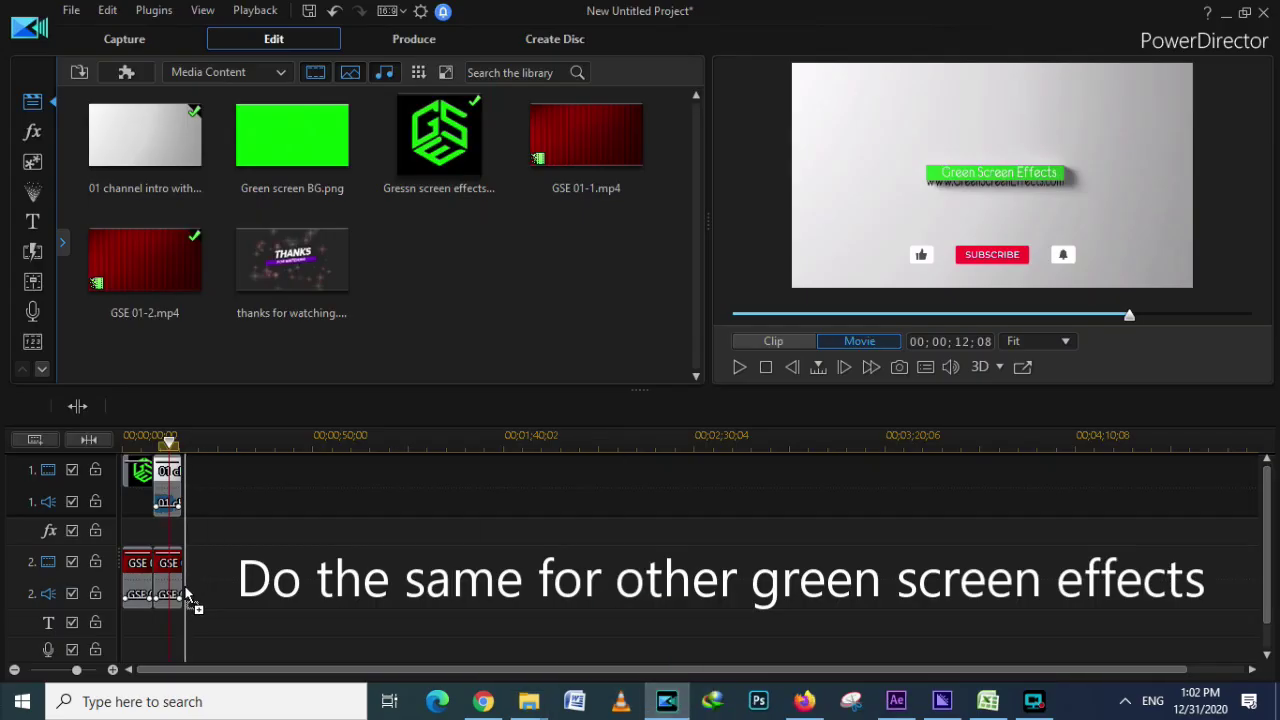
left_click_drag(184, 596, 203, 593)
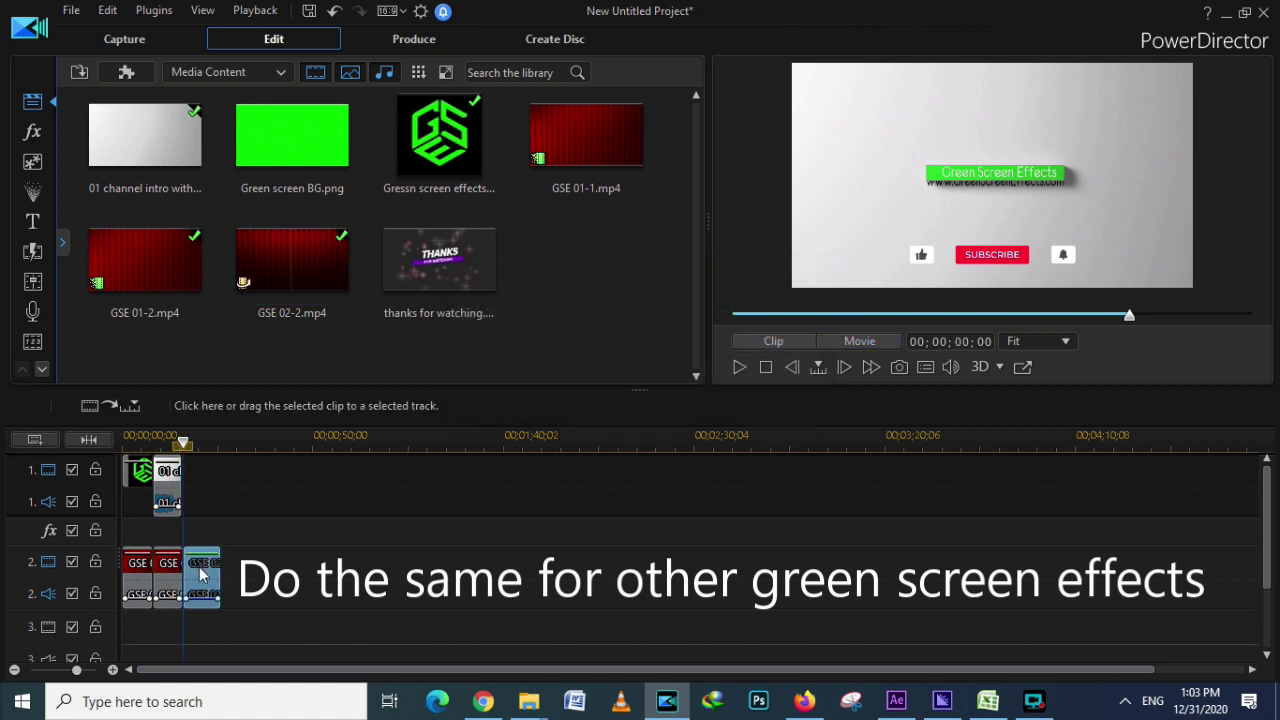
left_click(200, 574)
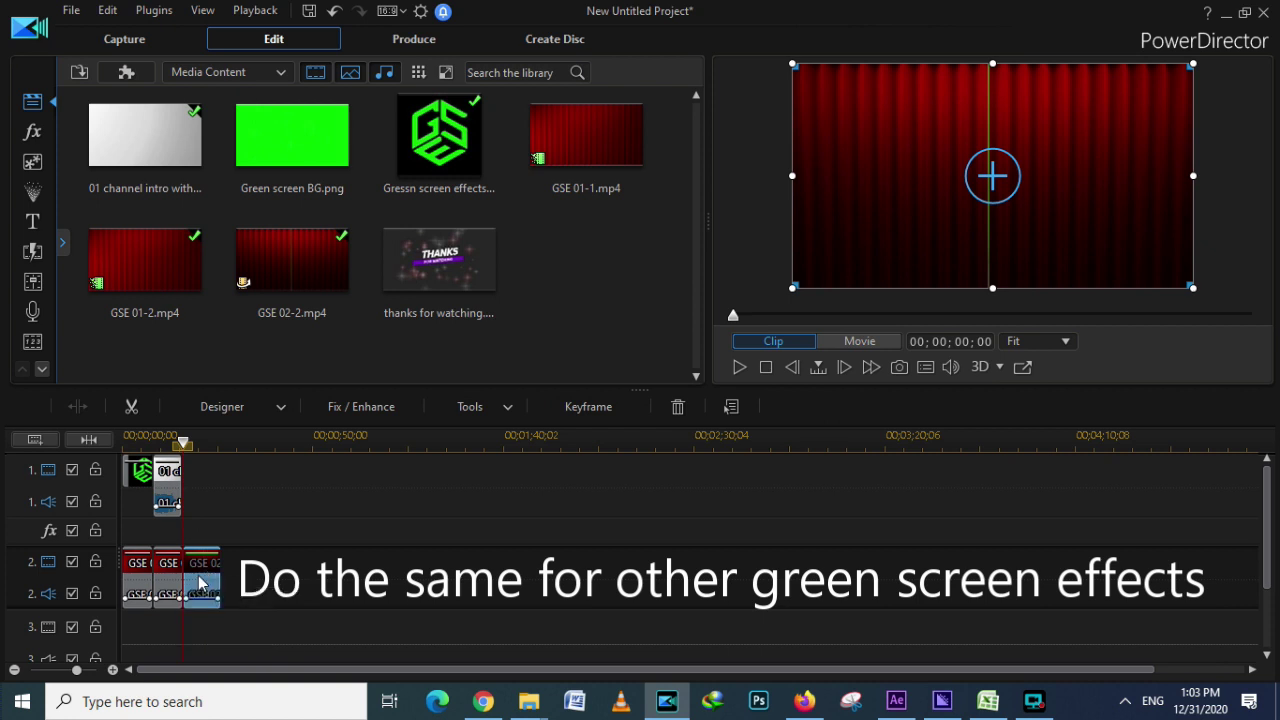
- Chroma key the green out of the GSE 02-2 clip on track 2 with color range 59 and denoise 100
double_click(200, 585)
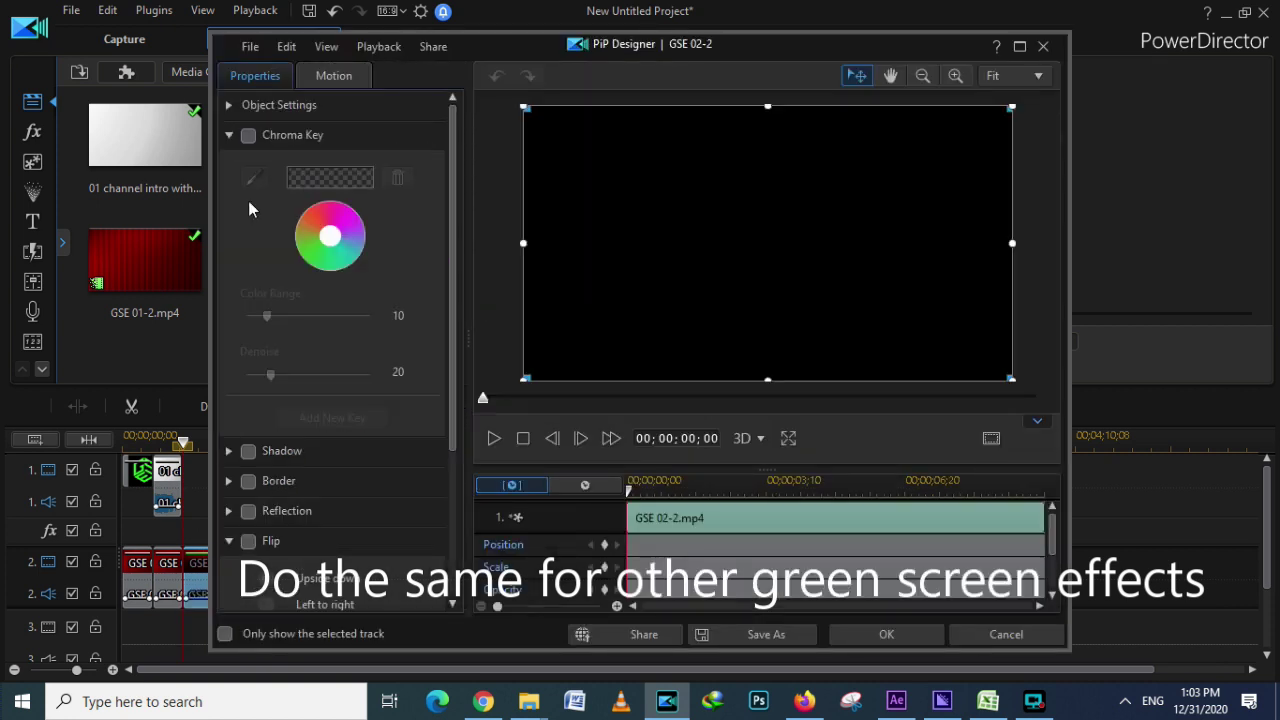
left_click(248, 135)
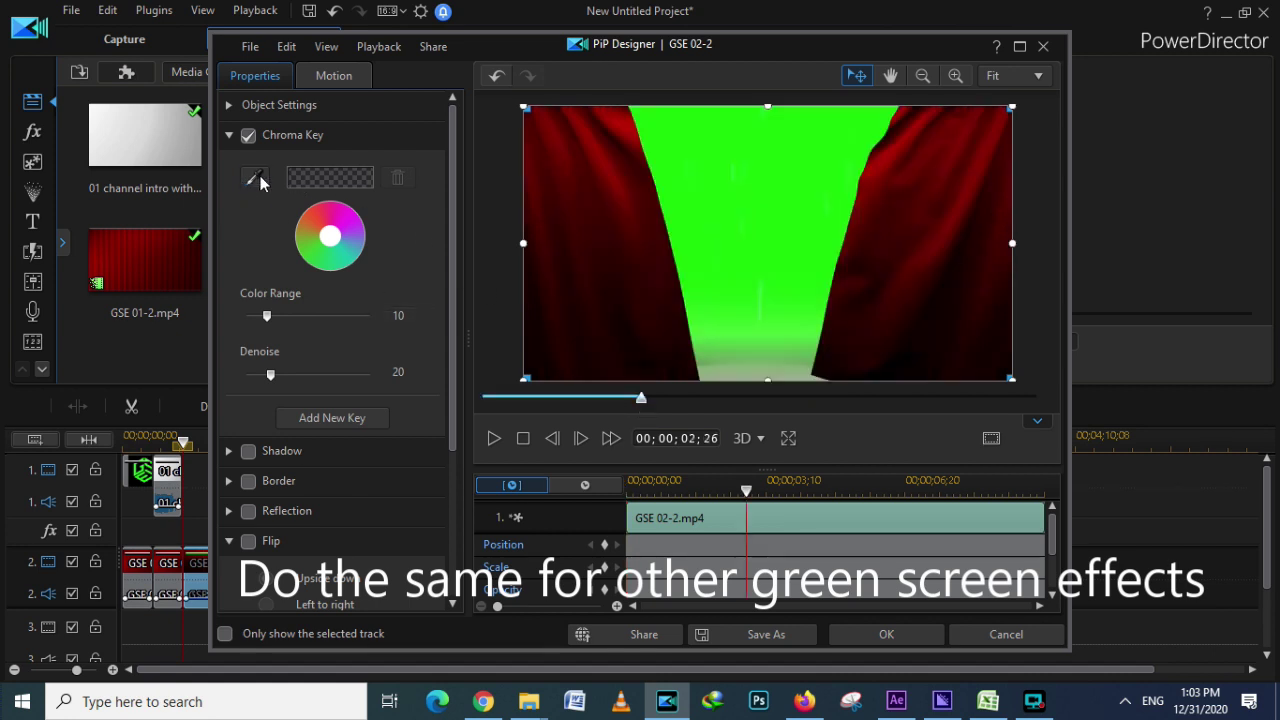
left_click(800, 132)
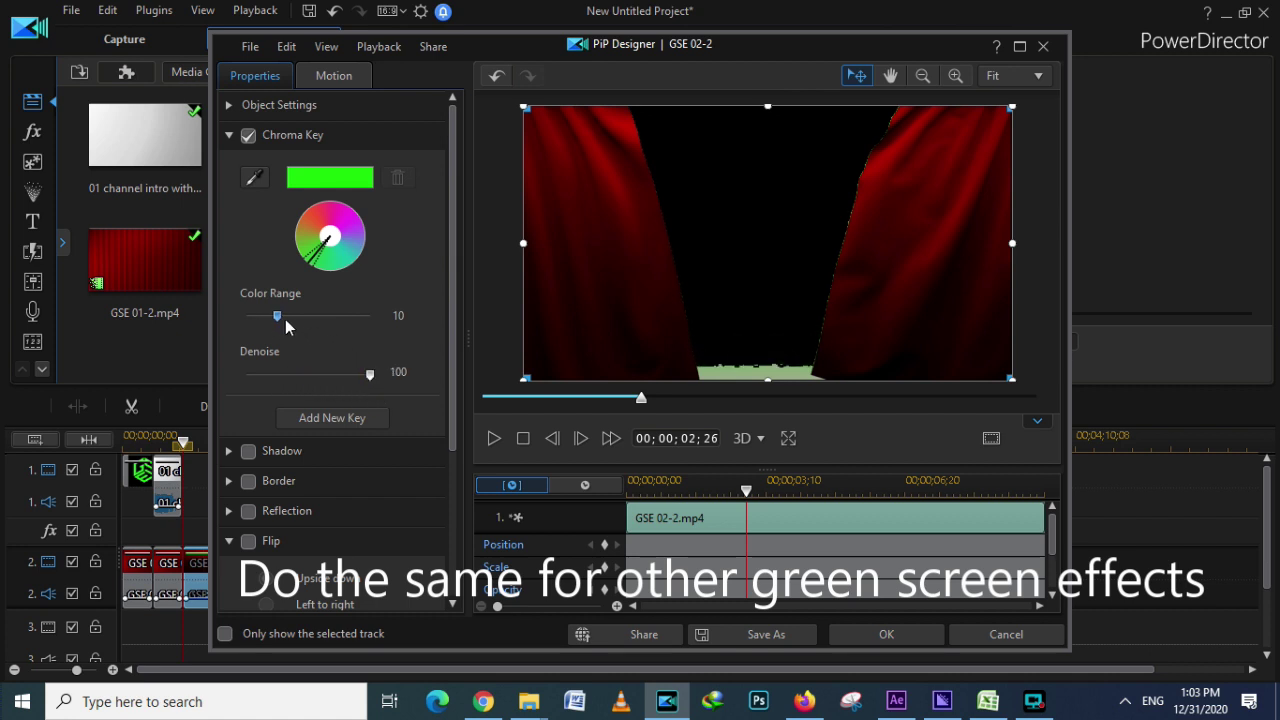
left_click_drag(348, 336, 371, 336)
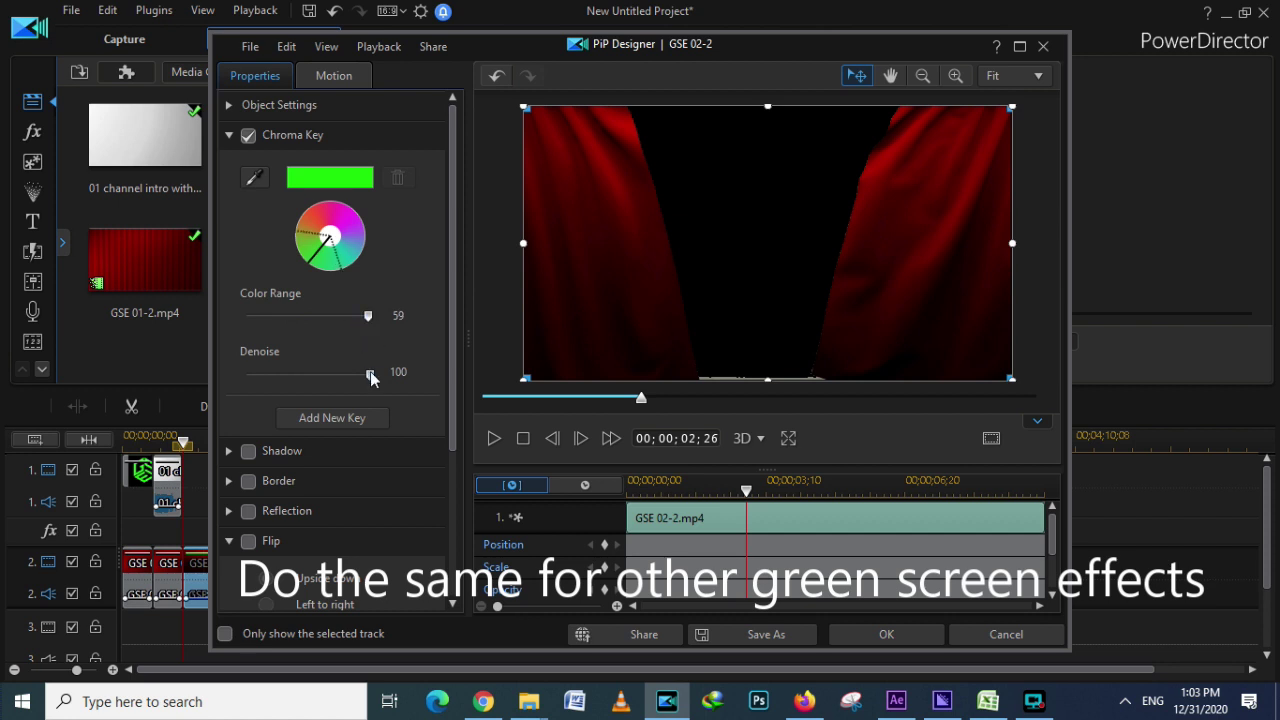
left_click(845, 635)
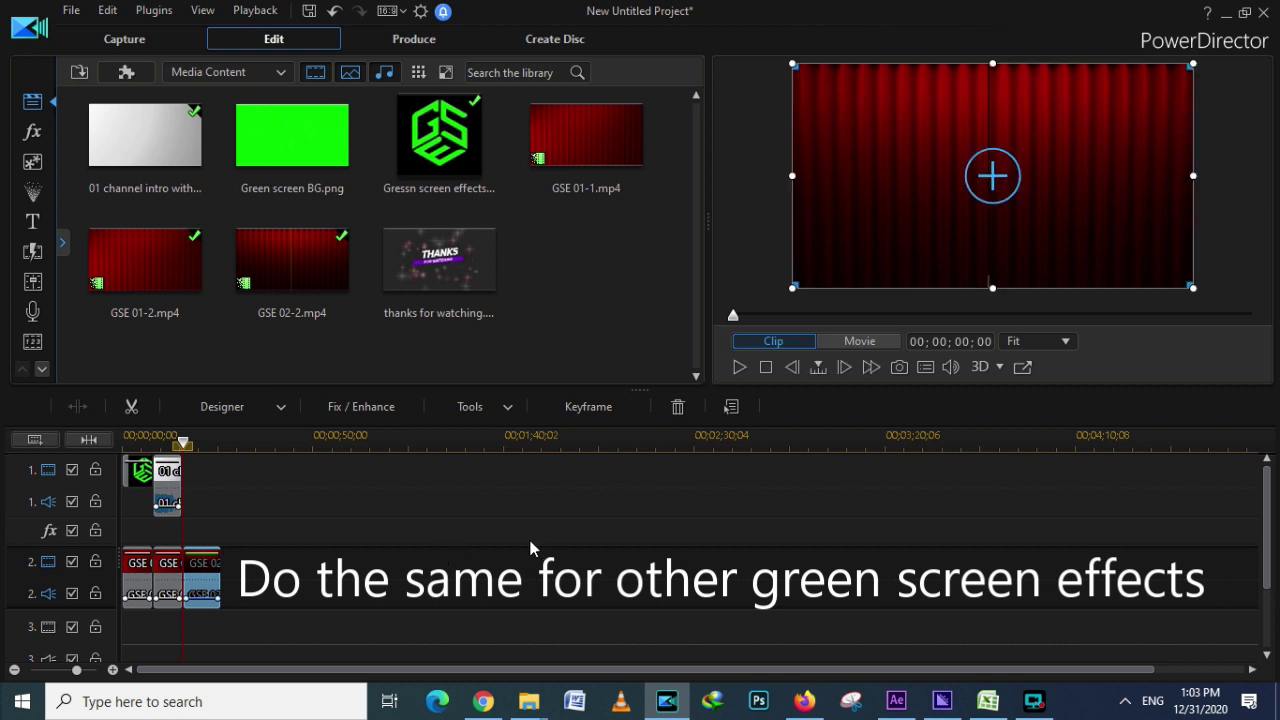
- Place the 01 channel intro video on track 1 beneath the GSE 02-2 curtain clip and play the opening
left_click(160, 165)
left_click_drag(195, 488, 183, 471)
left_click(739, 369)
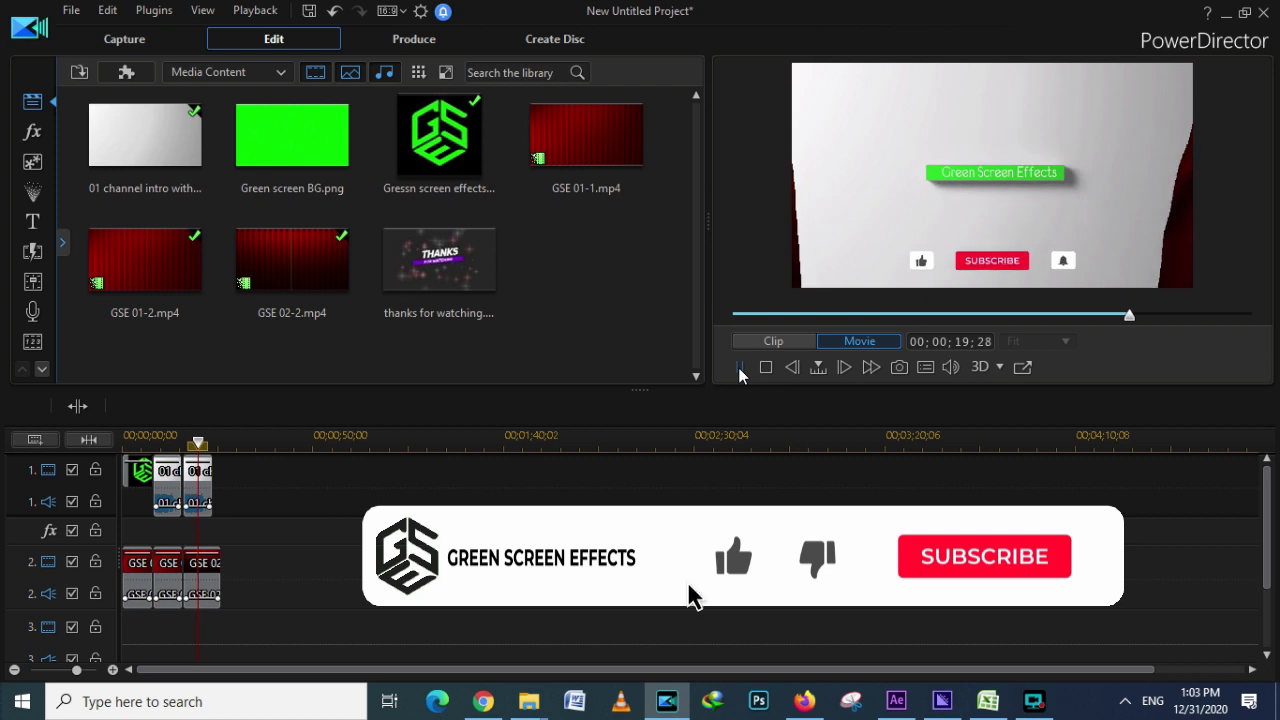
left_click(738, 367)
- Bring GSE 03-2 in from the fabric opening folder in File Explorer and place it on track 2 directly after GSE 02-2
mouse_move(530, 705)
left_click(505, 625)
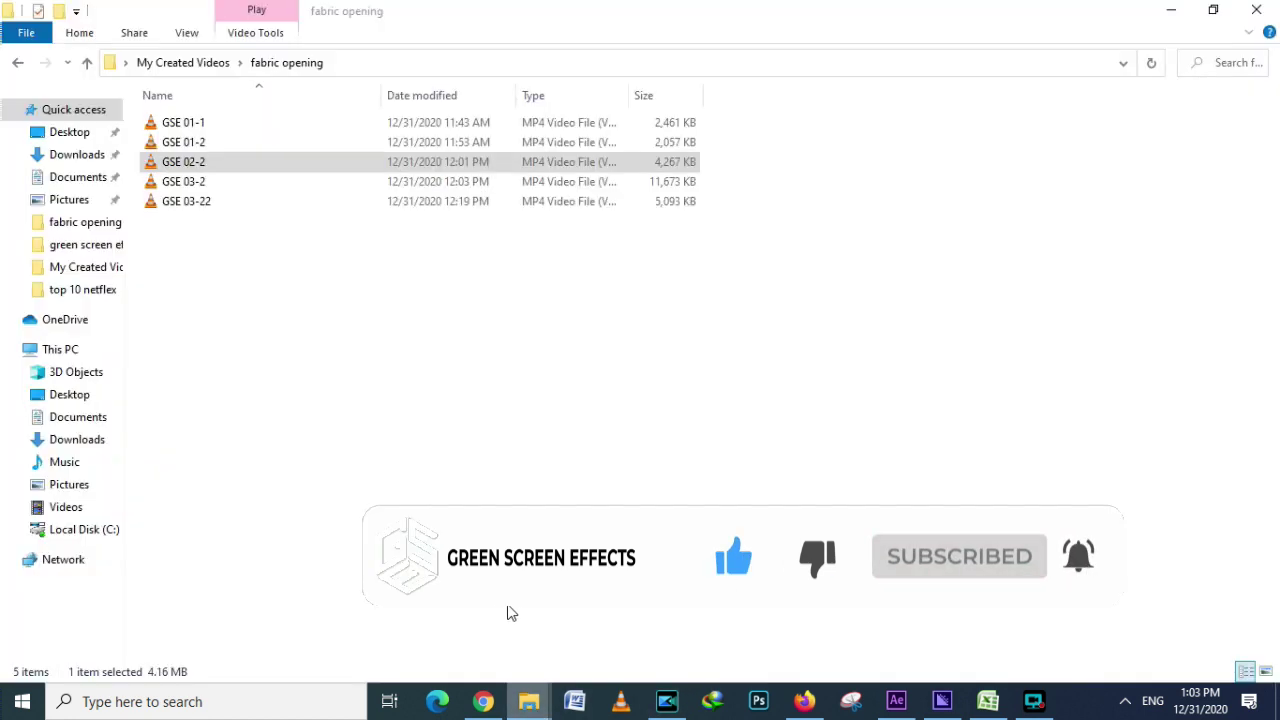
left_click_drag(187, 181, 229, 585)
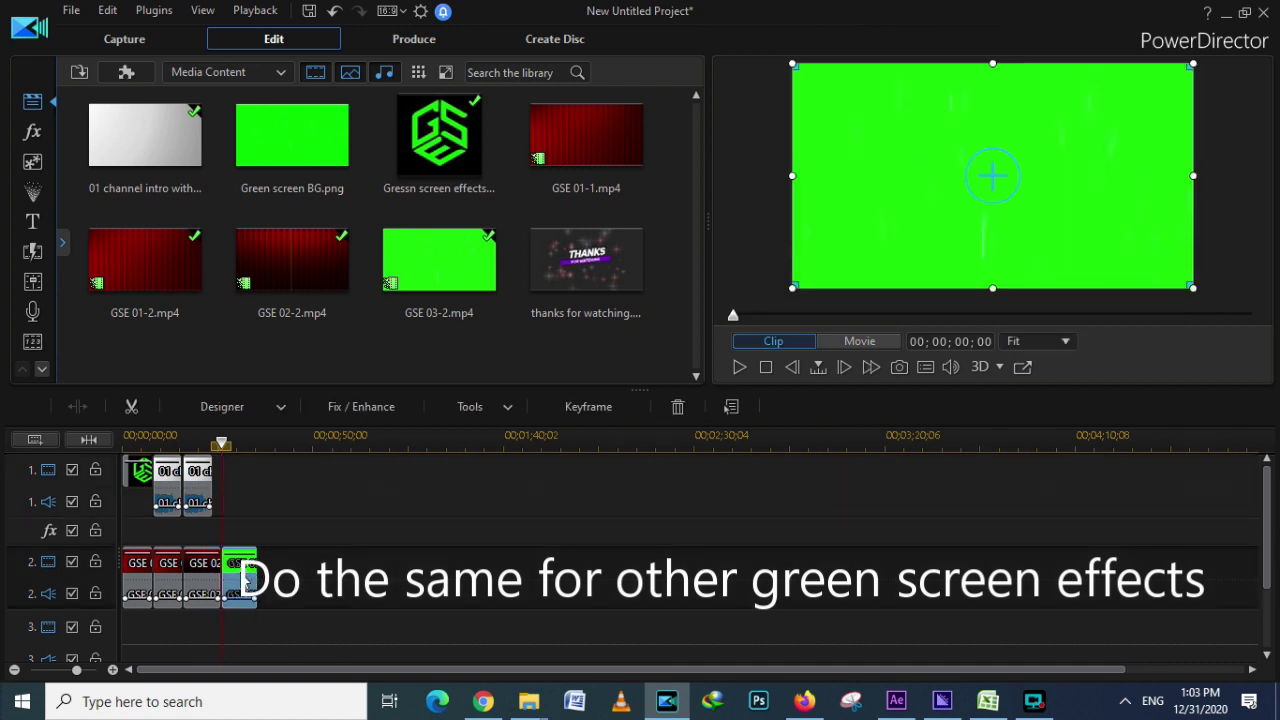
- Chroma key the green out of the GSE 03-2 clip by sampling its green background
double_click(248, 578)
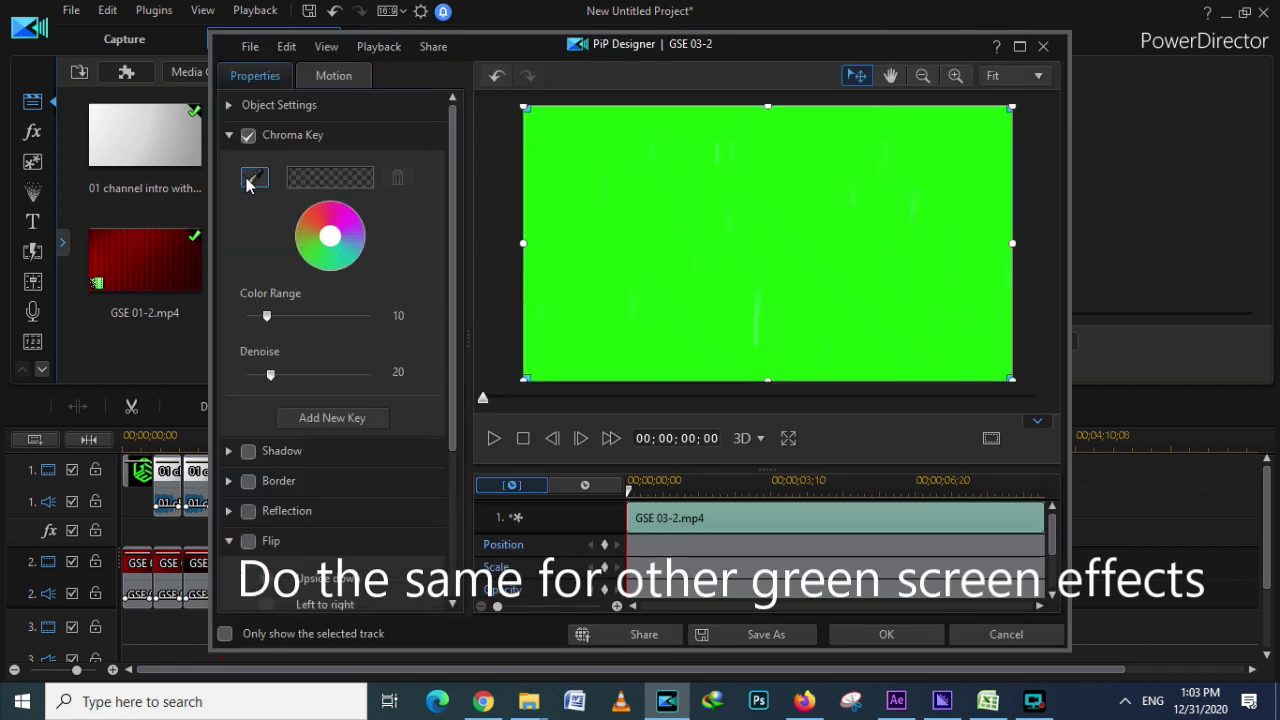
left_click(677, 243)
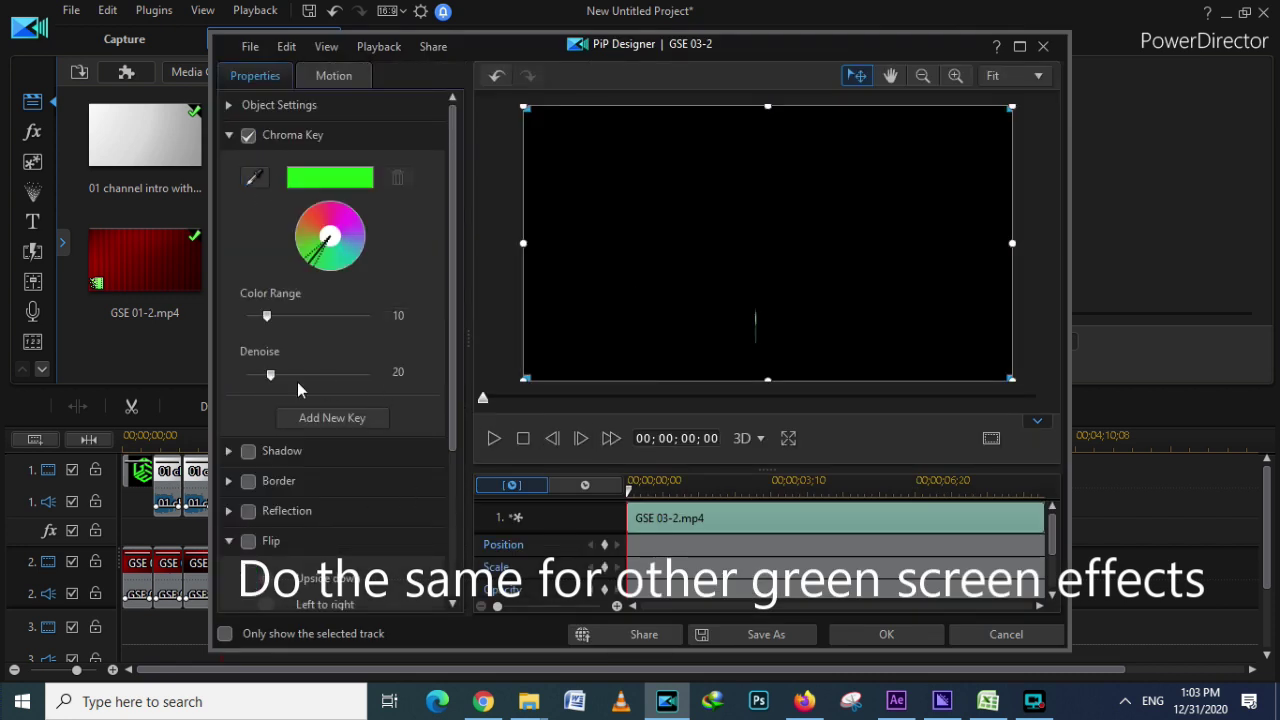
left_click(903, 640)
- Place the 01 channel intro video on track 1 in line with the GSE 03-2 clip, starting at 00;00;26;03
left_click_drag(167, 151, 224, 497)
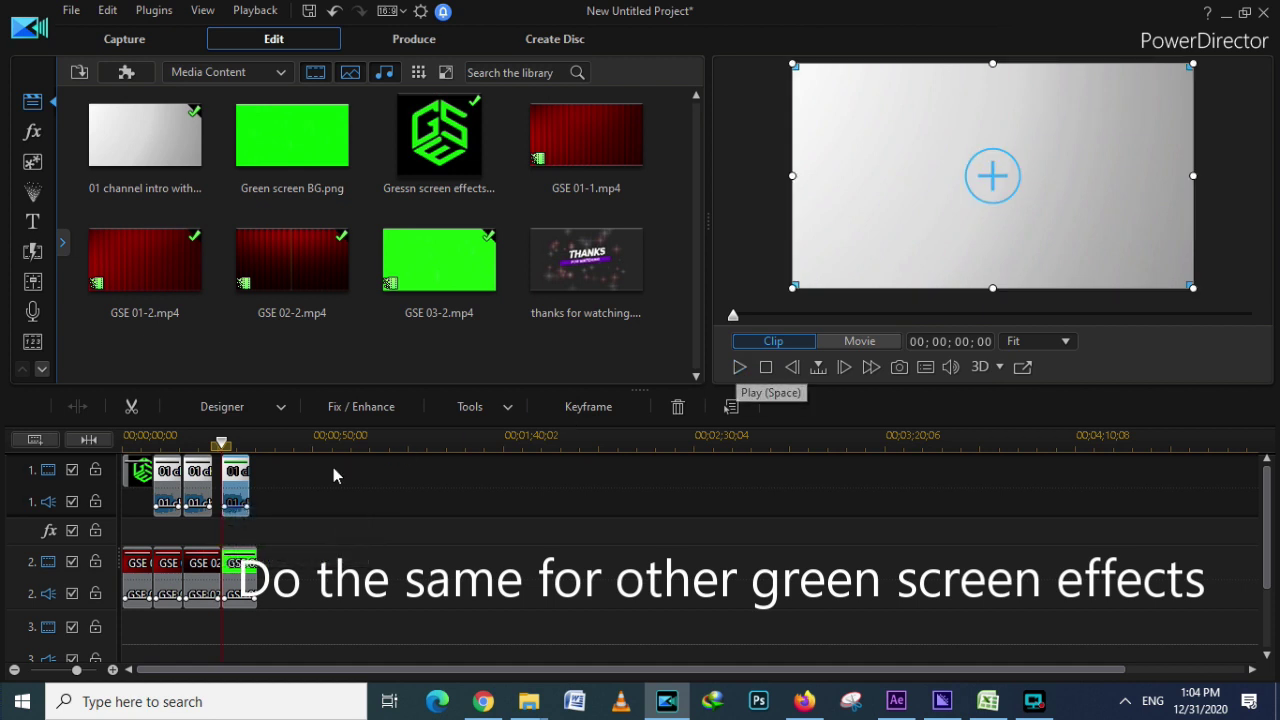
mouse_move(223, 443)
left_mouse_down()
mouse_move(259, 452)
mouse_move(226, 451)
left_mouse_up()
left_click(238, 484)
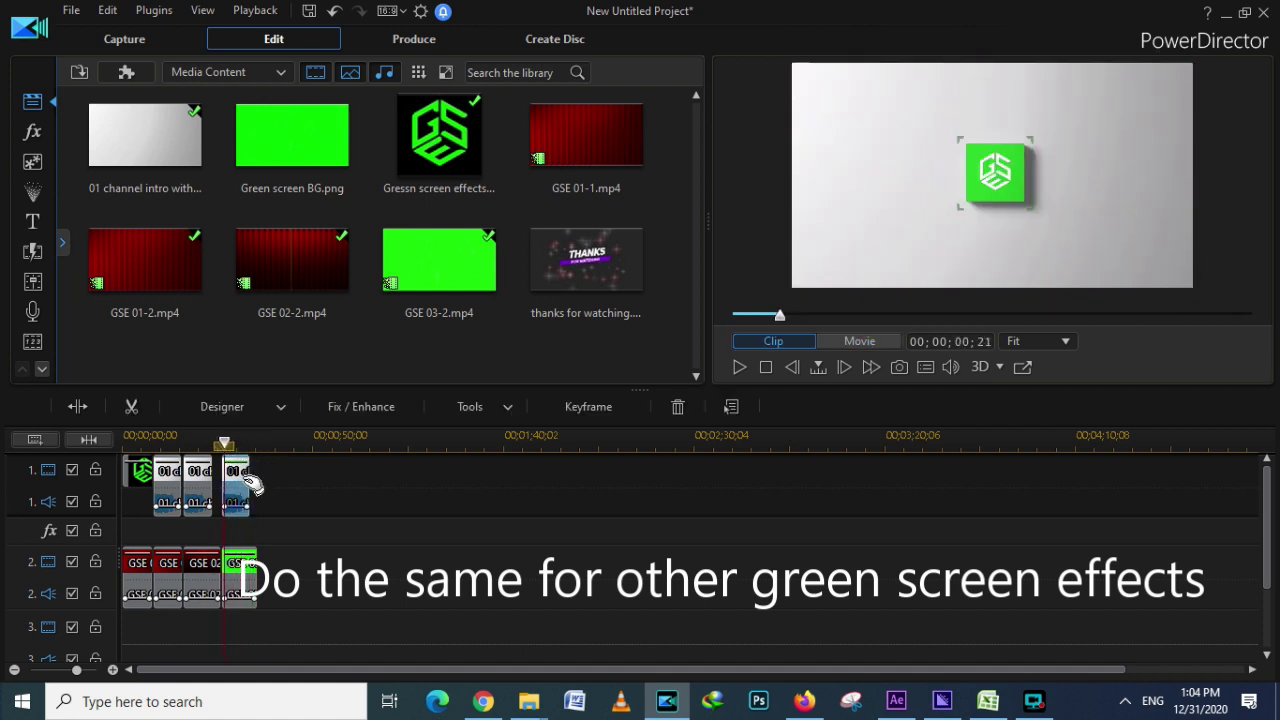
left_click_drag(238, 444, 222, 447)
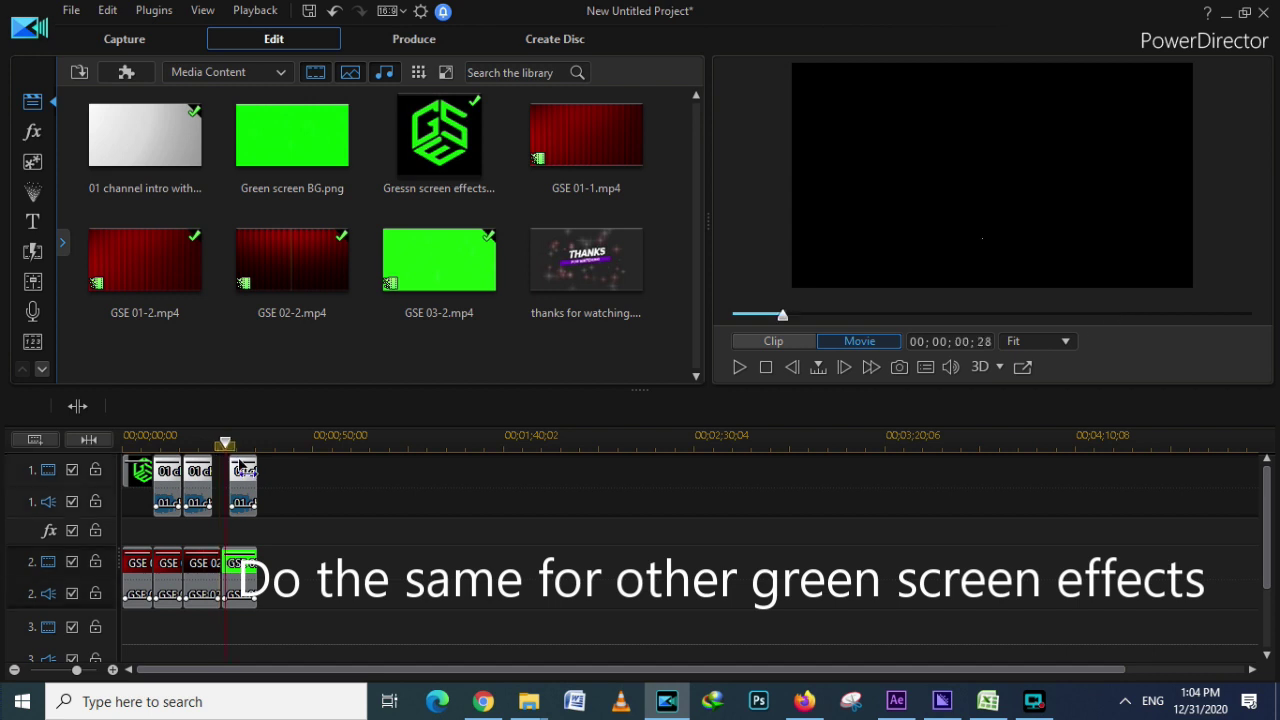
left_click(240, 482)
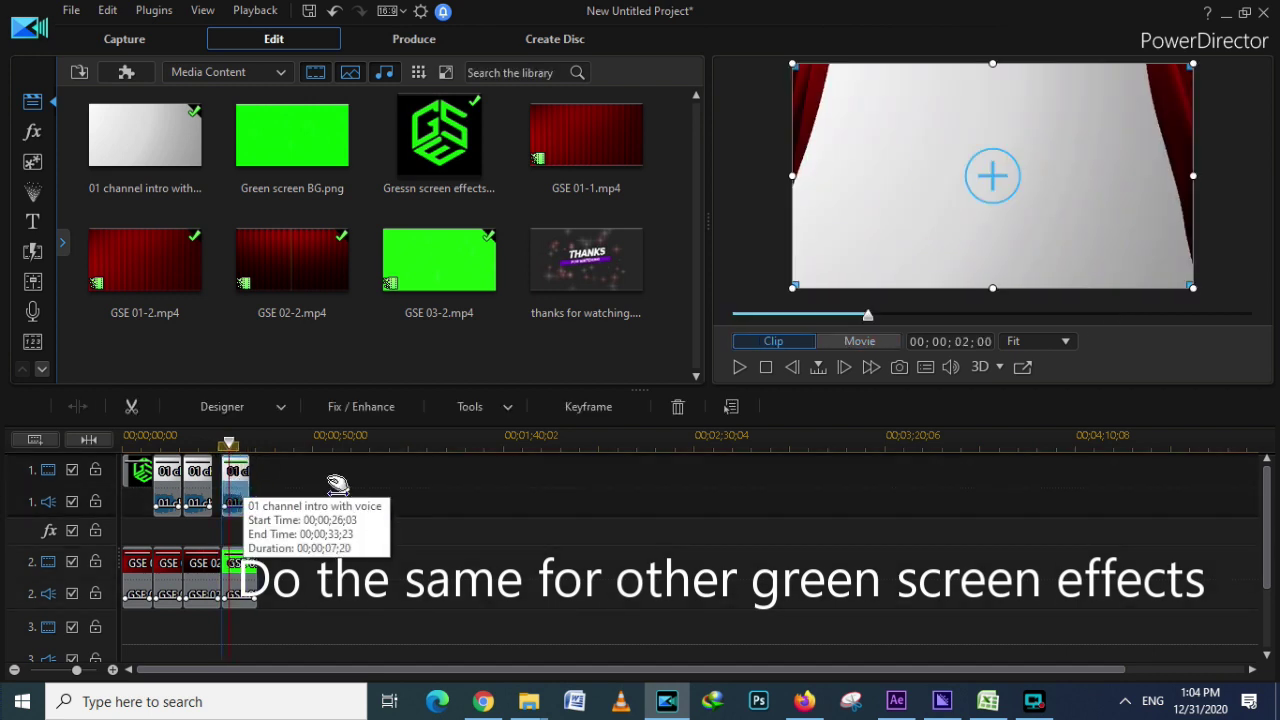
left_click_drag(337, 485, 338, 485)
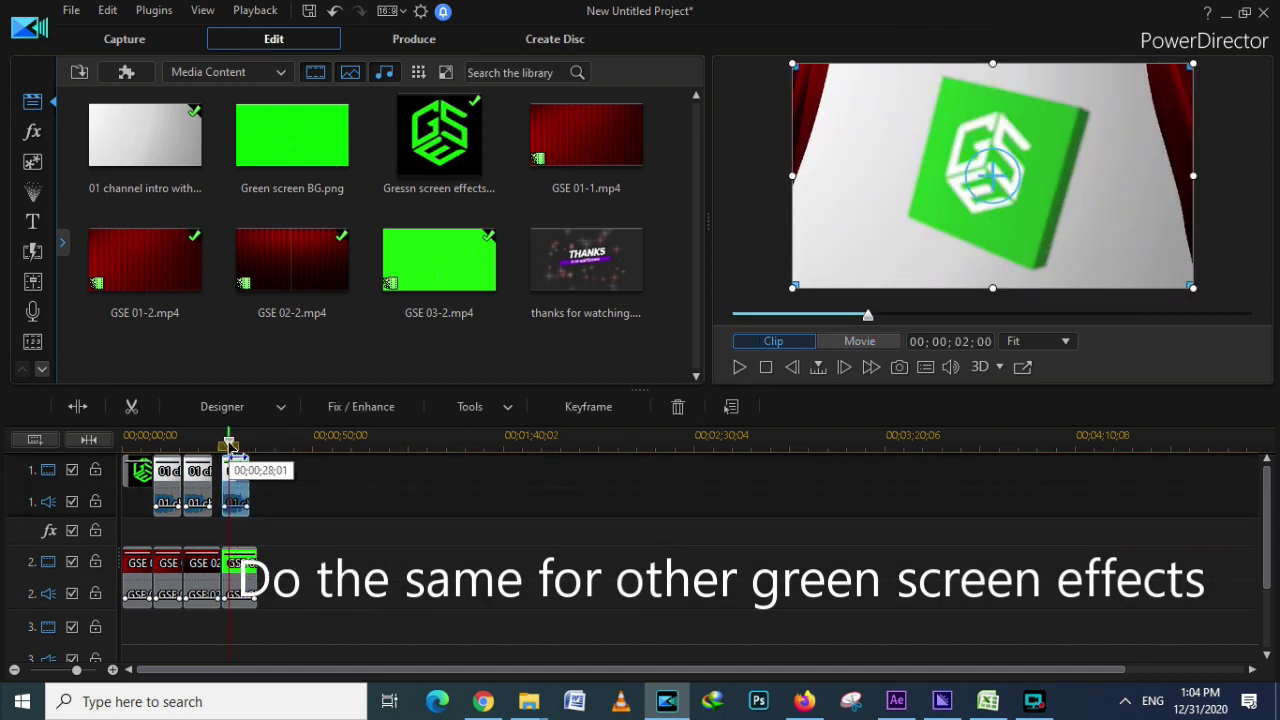
- Play the movie from just before the GSE 03-2 clip to check the curtain effect over the channel intro
left_click(219, 440)
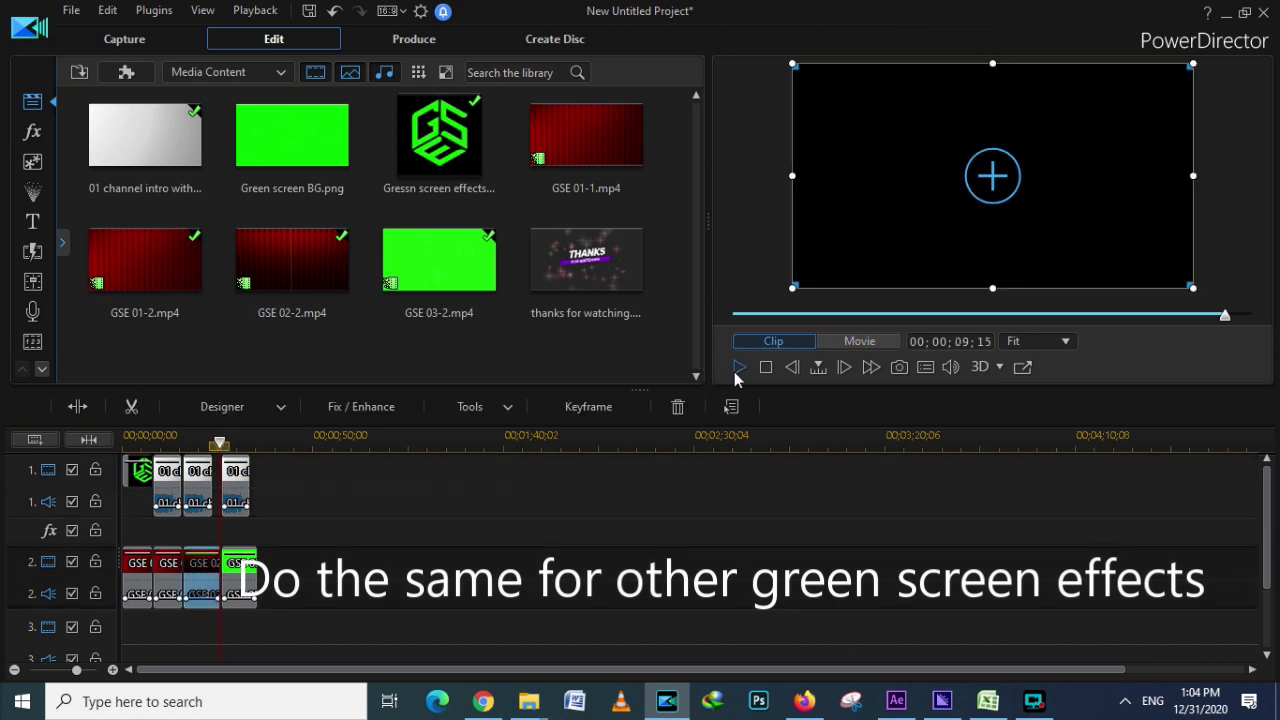
left_click(736, 368)
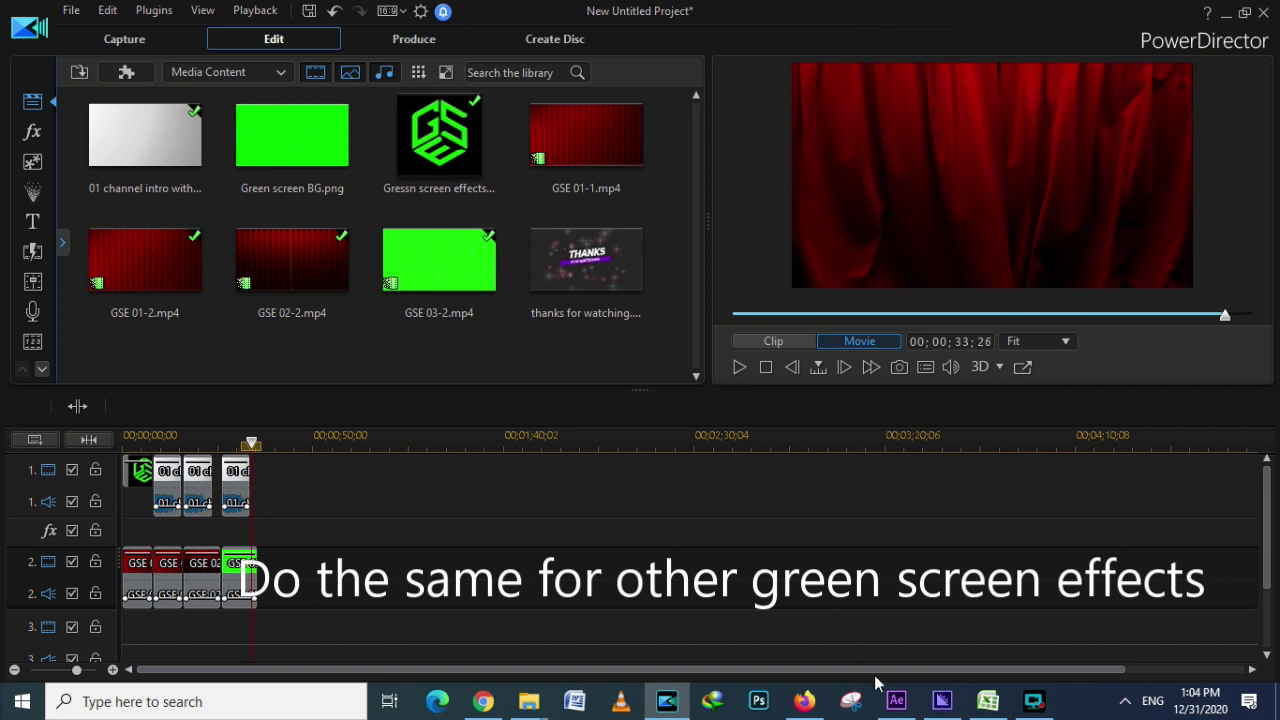
left_click(1035, 703)
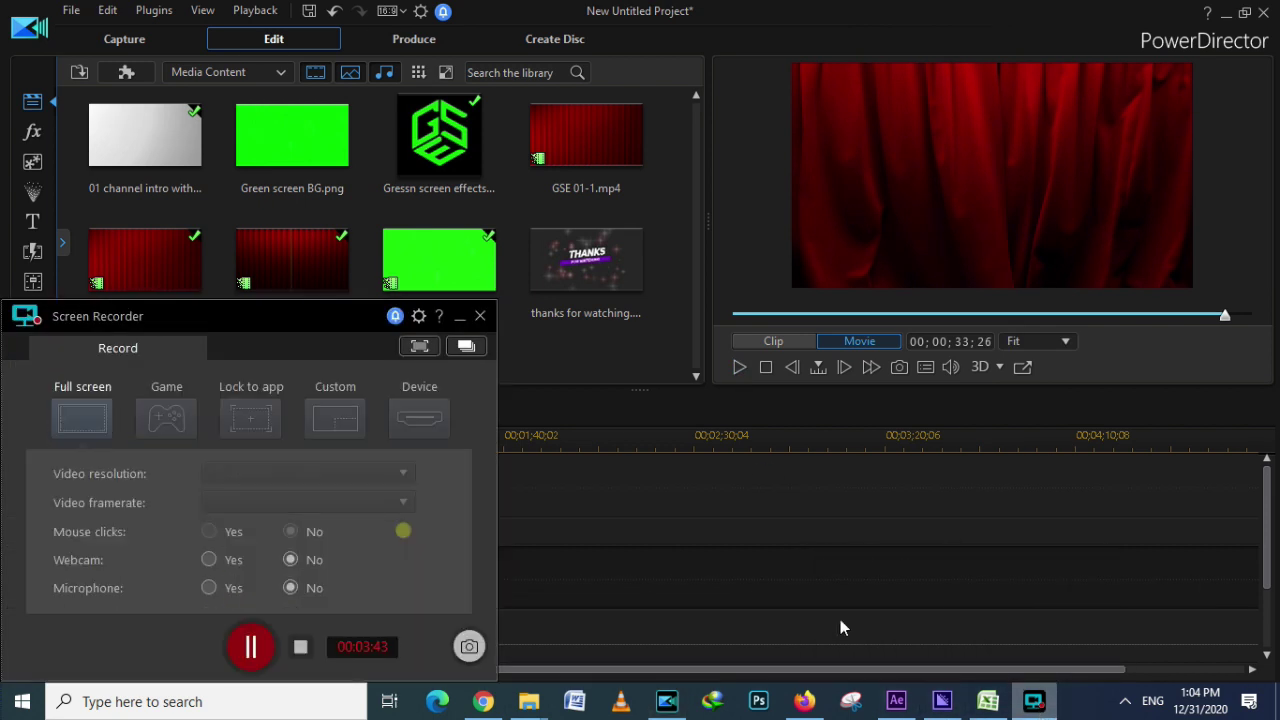